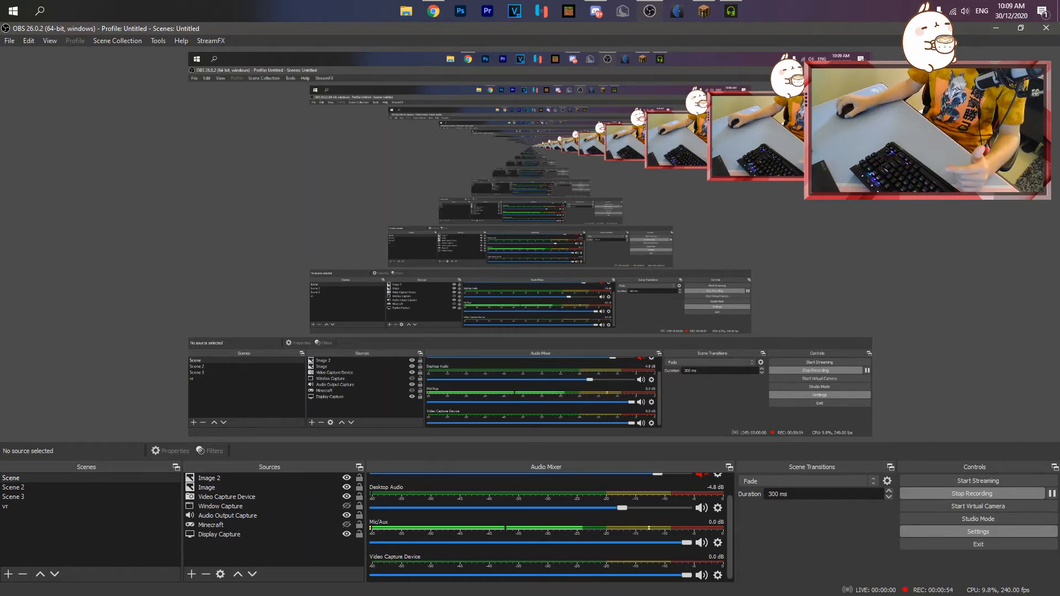
Open the settings and look through the general options, the stream options and the streaming output options.
{"action": "left_click", "coordinate": [978, 532]}
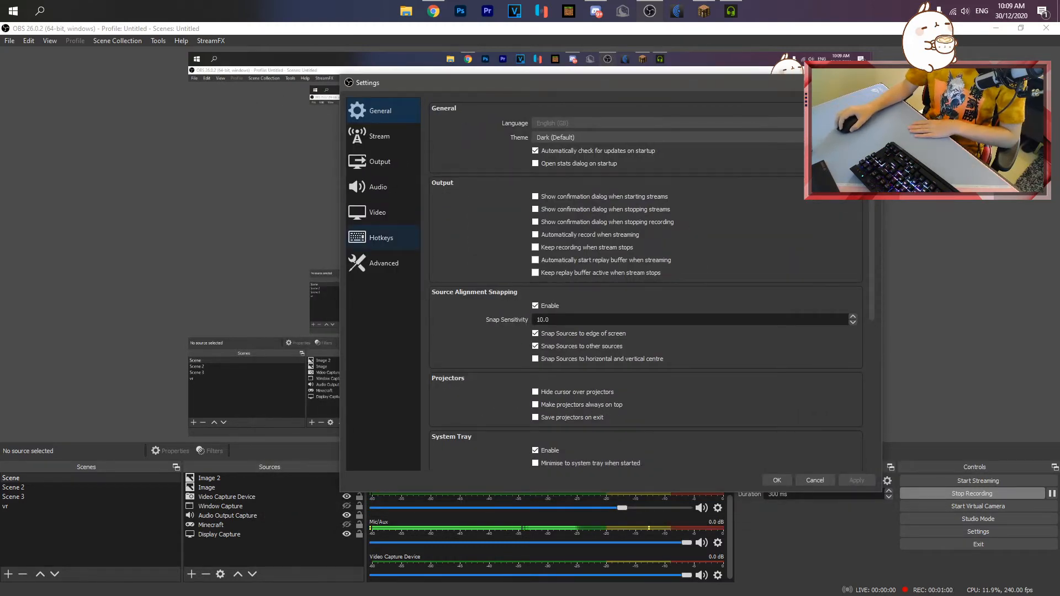
{"action": "left_click", "coordinate": [379, 136]}
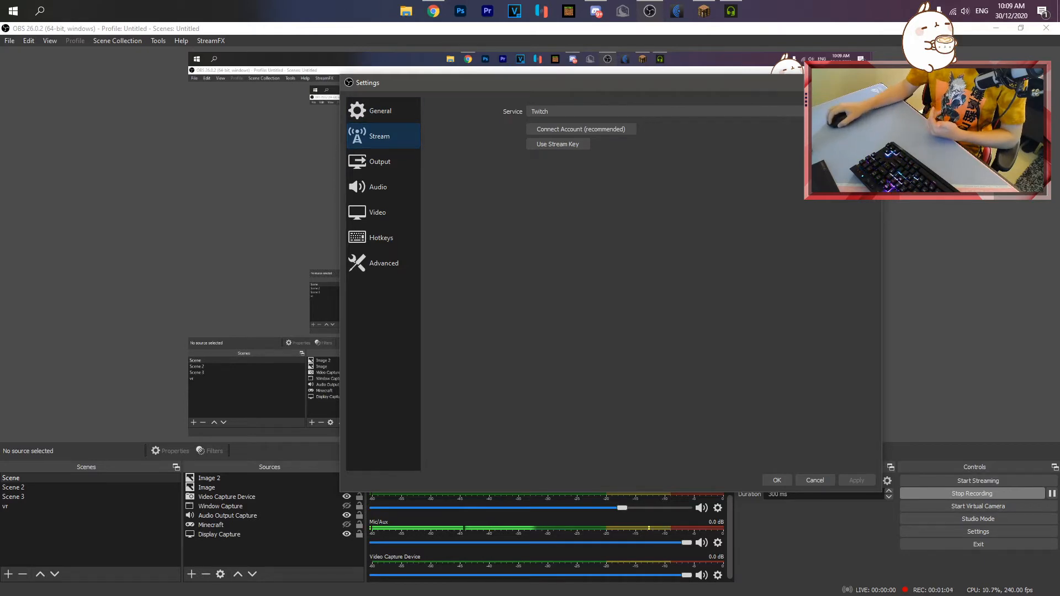
{"action": "left_click", "coordinate": [380, 162]}
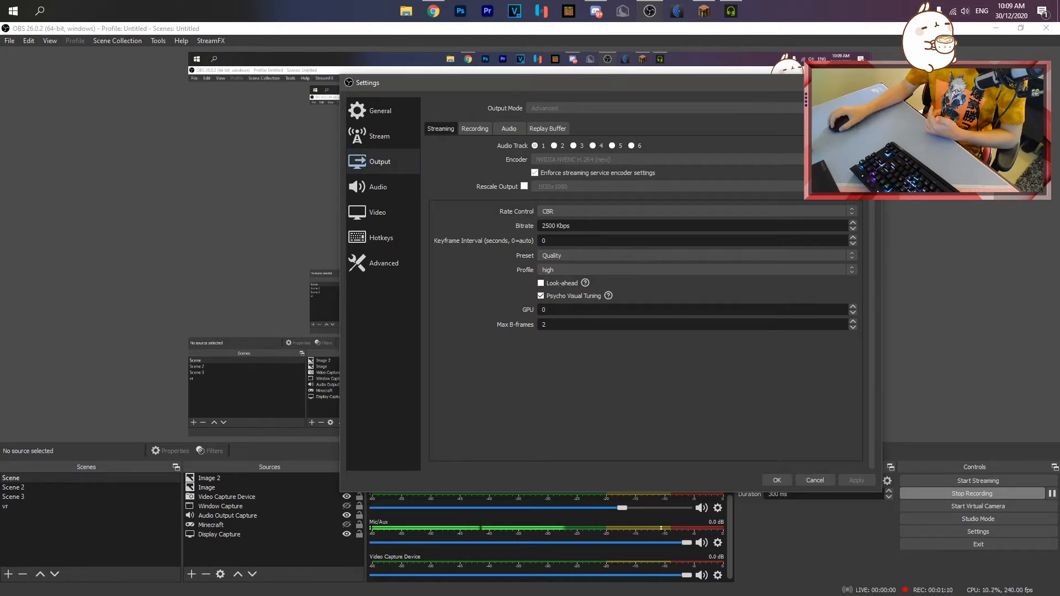
Configure the recording output with CQP rate control, the Max Performance preset and the high profile.
{"action": "left_click", "coordinate": [475, 128]}
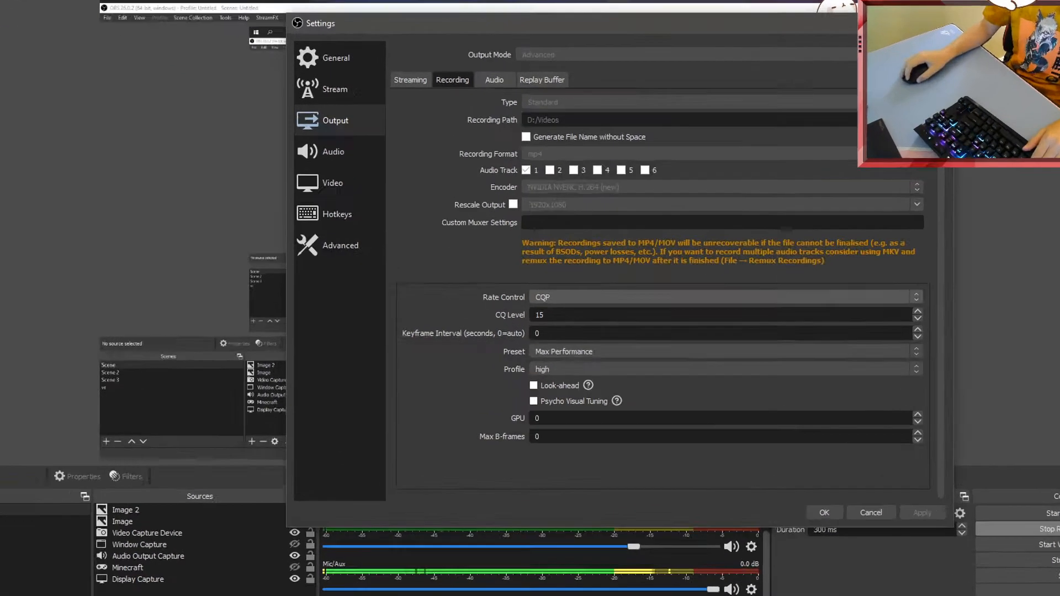
{"action": "left_click", "coordinate": [544, 297]}
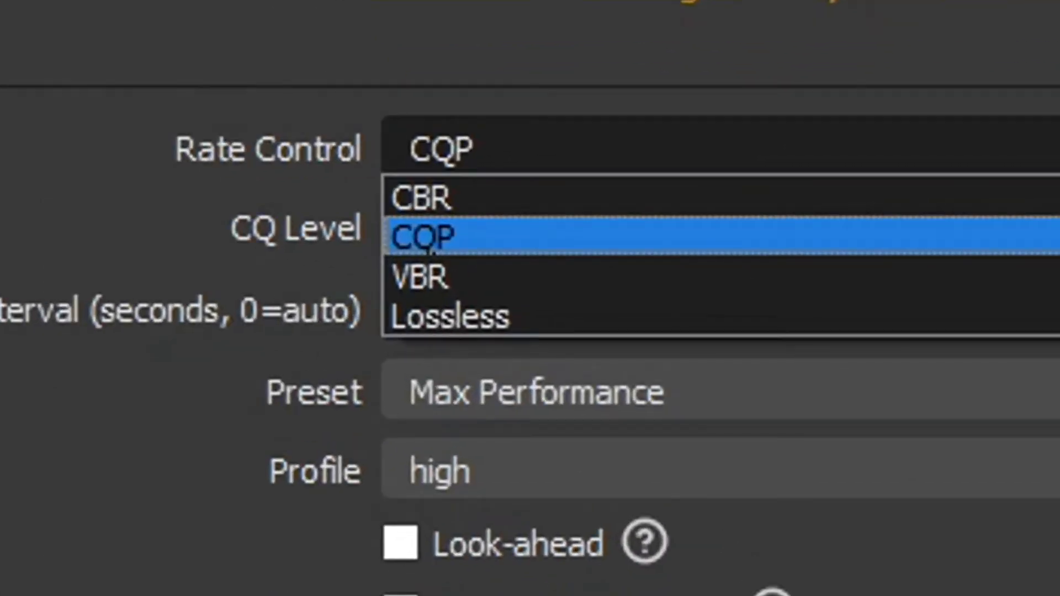
{"action": "left_click", "coordinate": [432, 247]}
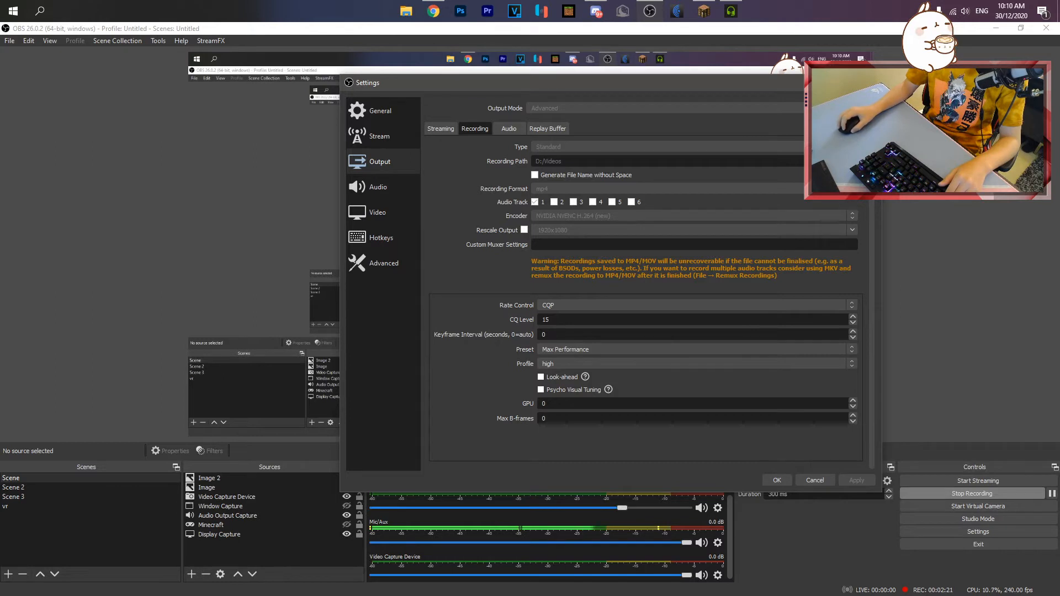
{"action": "left_click", "coordinate": [692, 350]}
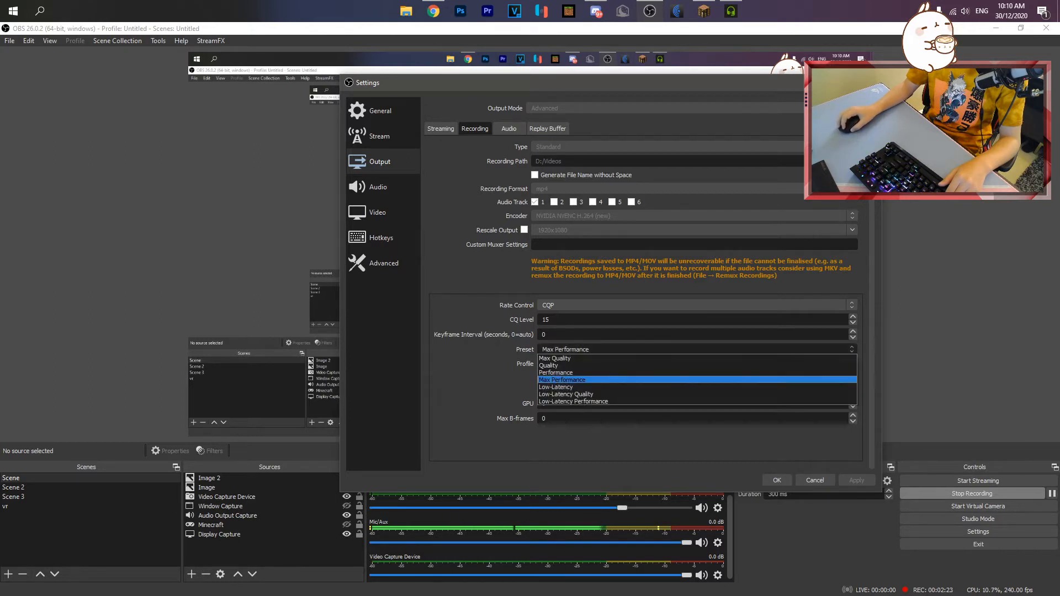
{"action": "left_click", "coordinate": [693, 350]}
{"action": "left_click", "coordinate": [692, 364]}
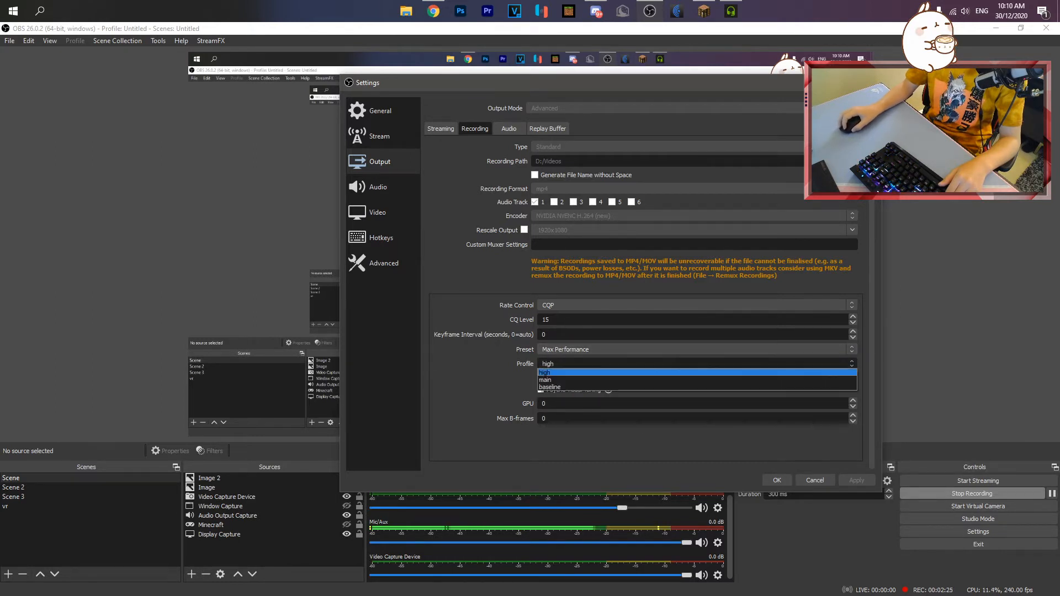
{"action": "left_click", "coordinate": [545, 373]}
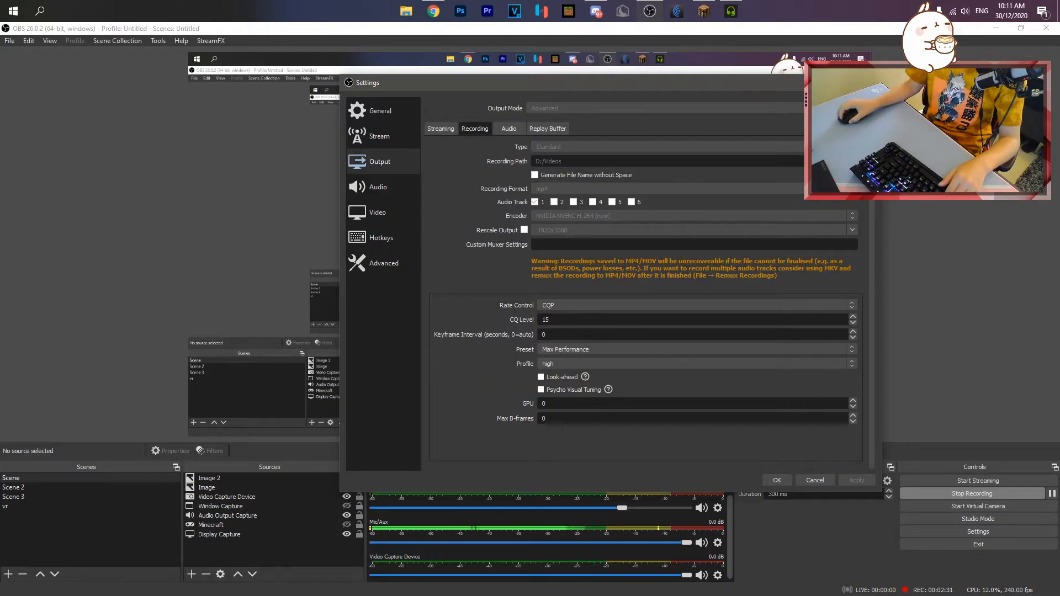
Review the audio, video, hotkey and advanced settings, and close the settings window.
{"action": "left_click", "coordinate": [379, 187]}
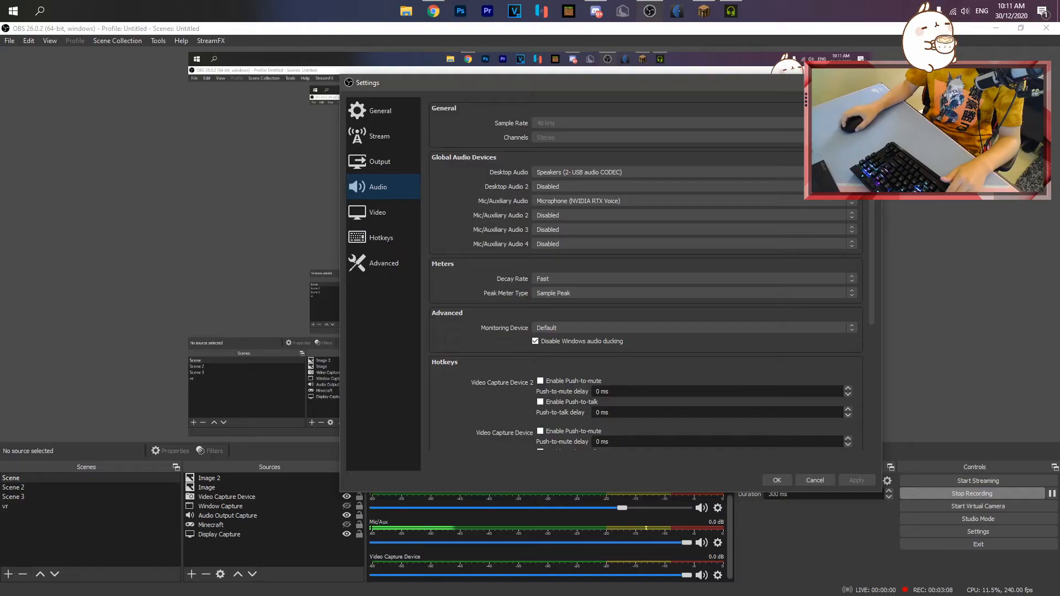
{"action": "scroll", "coordinate": [646, 276], "scroll_direction": "down", "scroll_amount": 6}
{"action": "scroll", "coordinate": [646, 276], "scroll_direction": "up", "scroll_amount": 6}
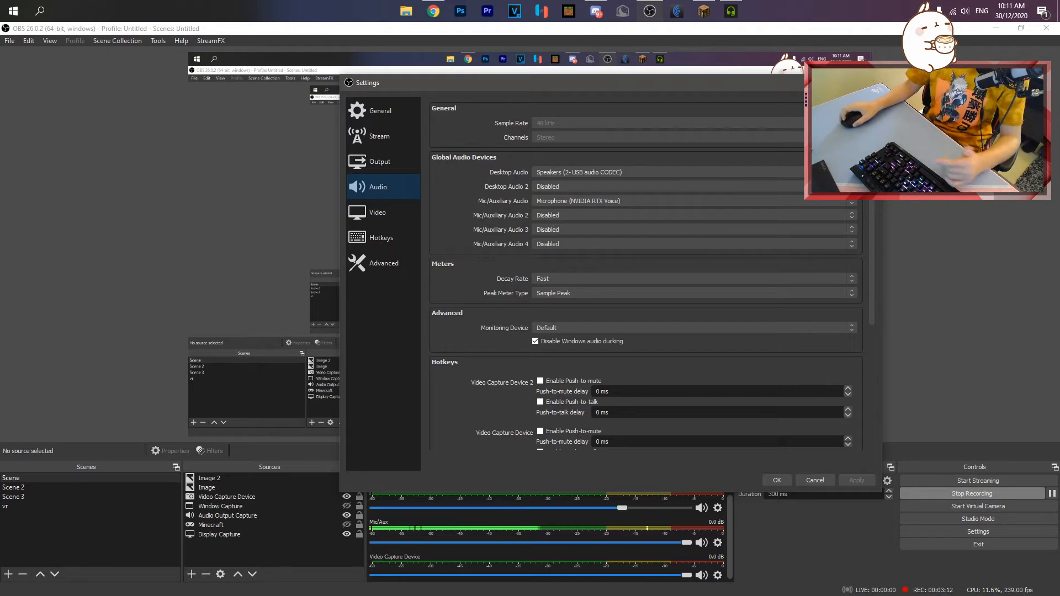
{"action": "left_click", "coordinate": [383, 212]}
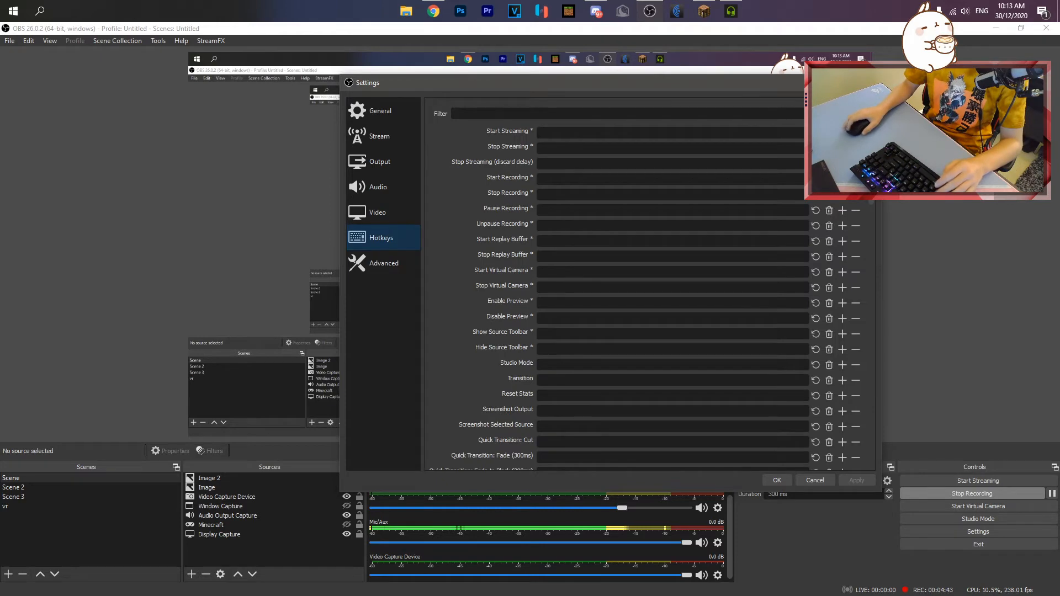
{"action": "scroll", "coordinate": [552, 221], "scroll_direction": "down", "scroll_amount": 3}
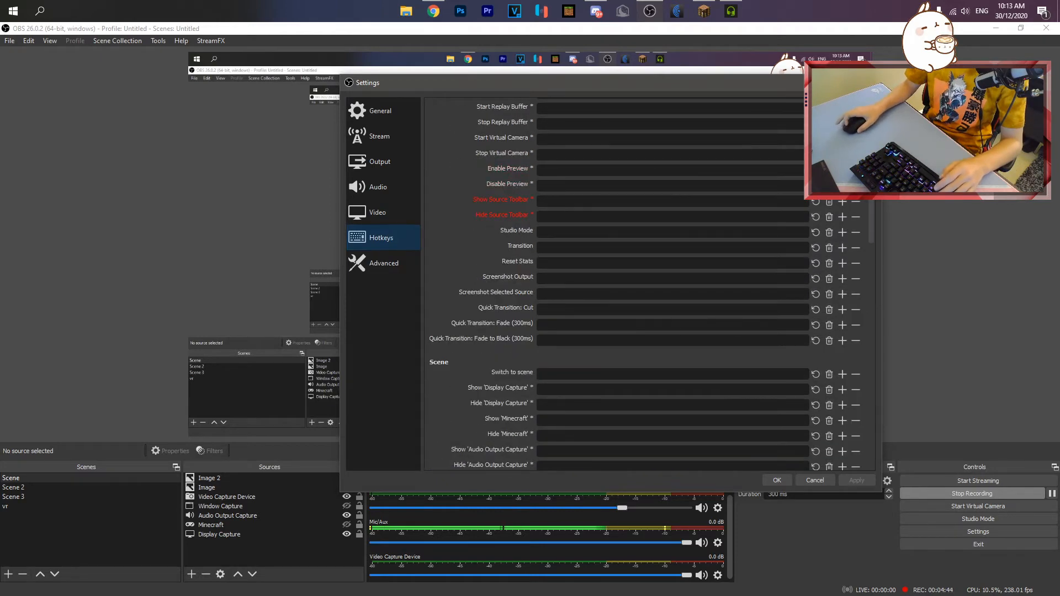
{"action": "scroll", "coordinate": [646, 276], "scroll_direction": "up", "scroll_amount": 5}
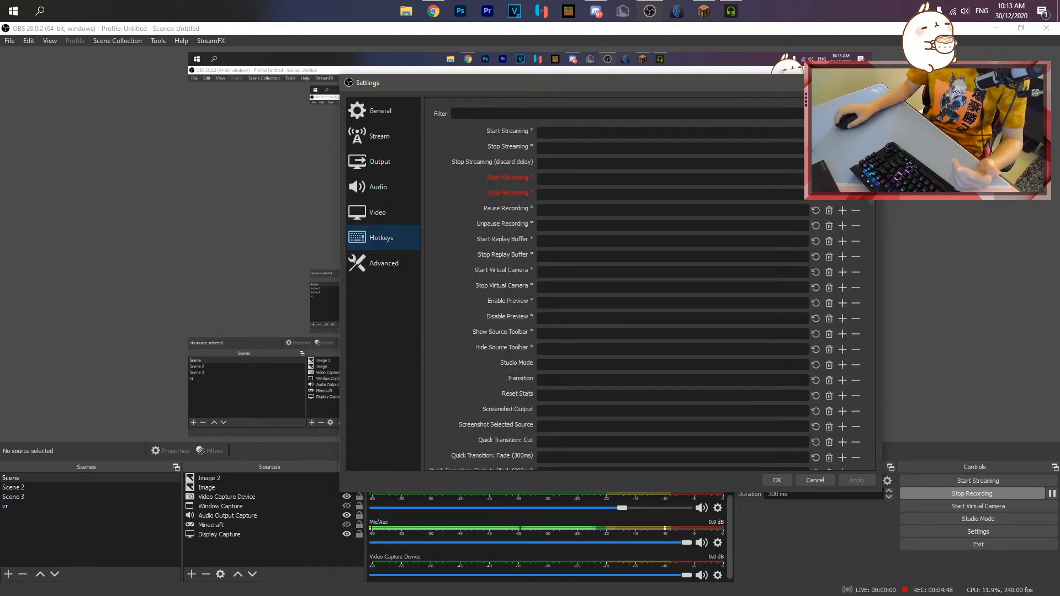
{"action": "left_click", "coordinate": [383, 263]}
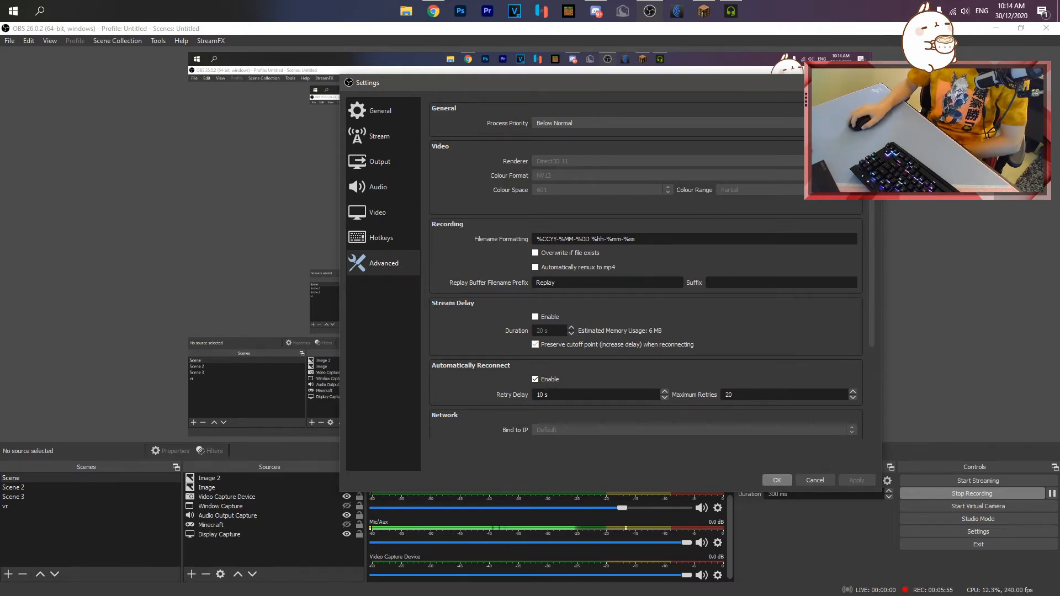
{"action": "left_click", "coordinate": [777, 481]}
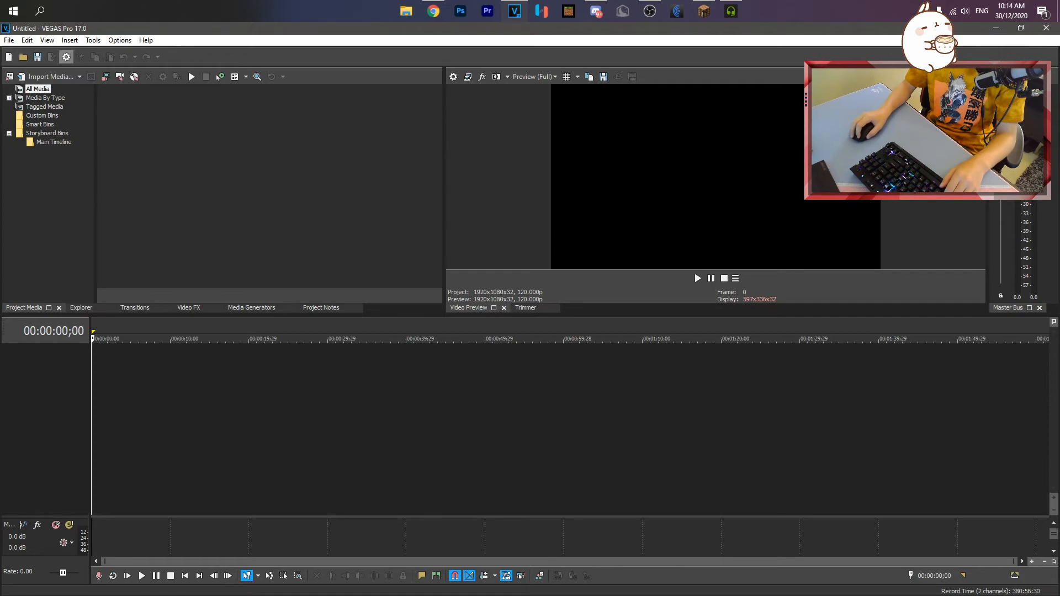
Check the frame rate and motion blur type in the project properties and accept the existing values.
{"action": "left_click", "coordinate": [65, 56]}
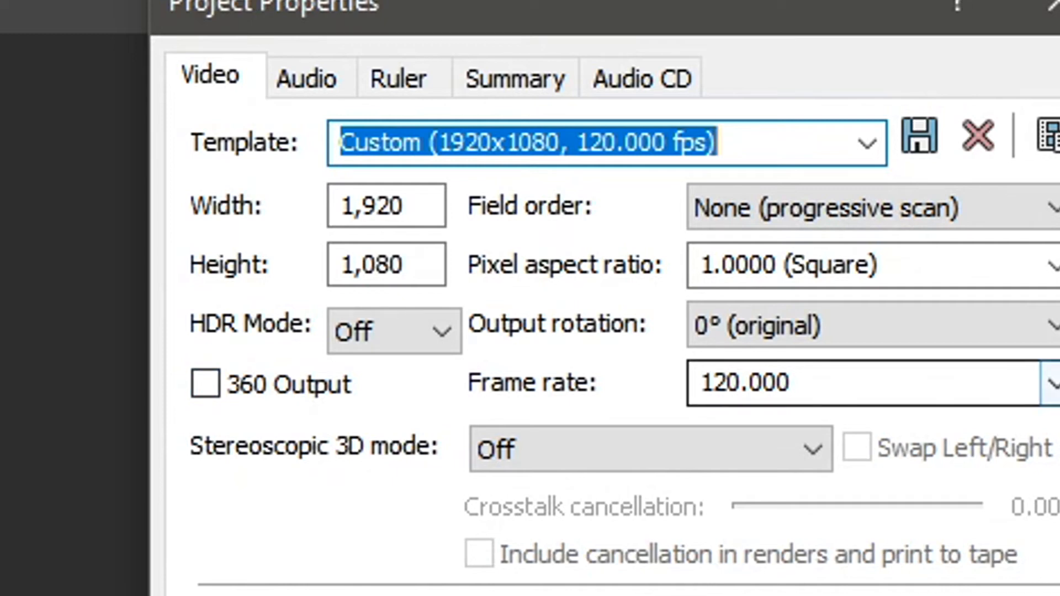
{"action": "left_click", "coordinate": [1052, 383]}
{"action": "left_click", "coordinate": [1052, 383]}
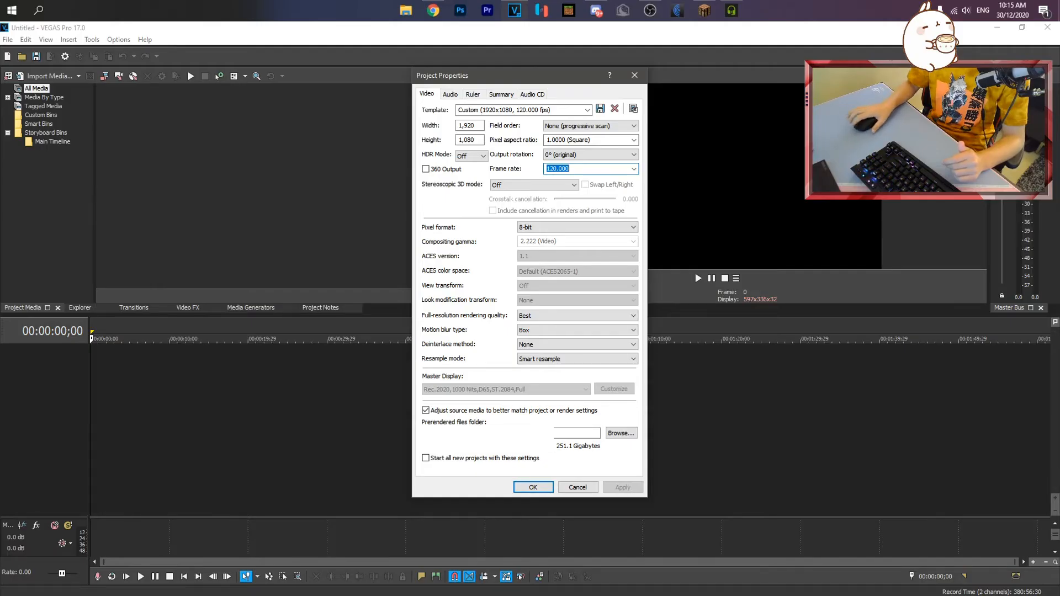
{"action": "left_click", "coordinate": [578, 330]}
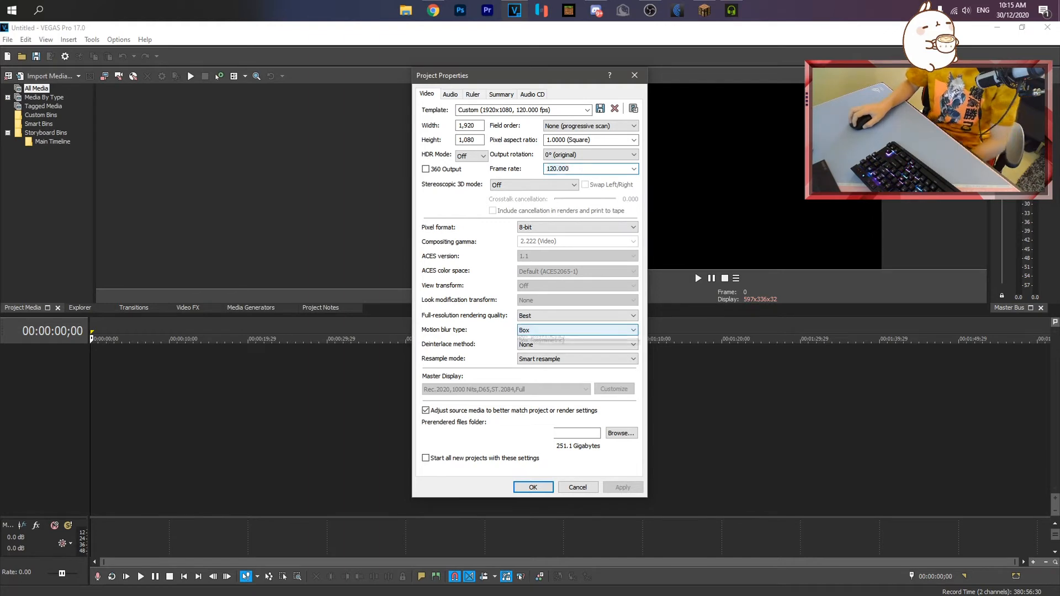
{"action": "left_click", "coordinate": [578, 330]}
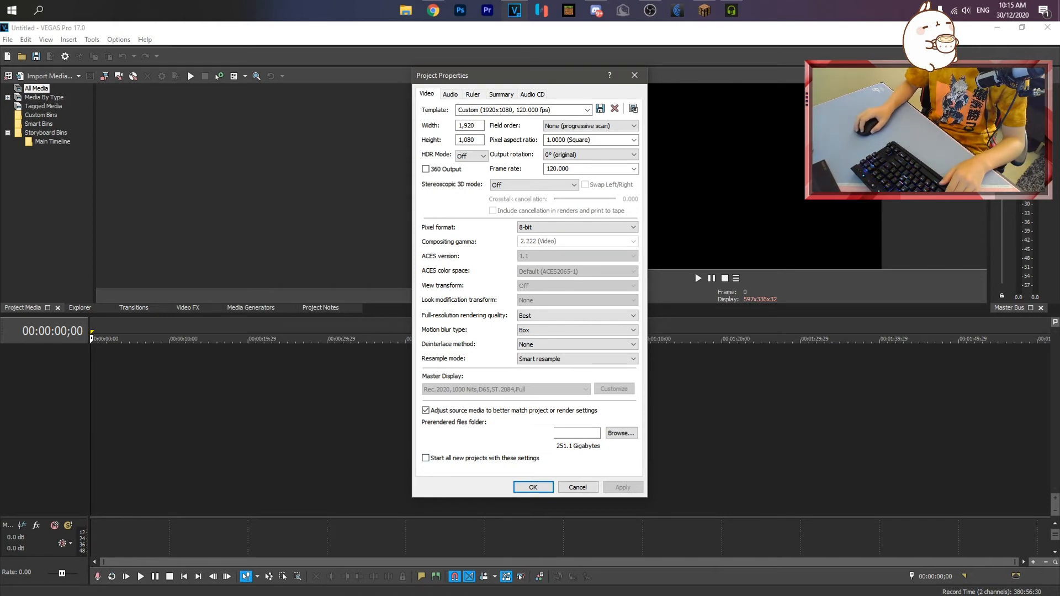
{"action": "left_click", "coordinate": [533, 487]}
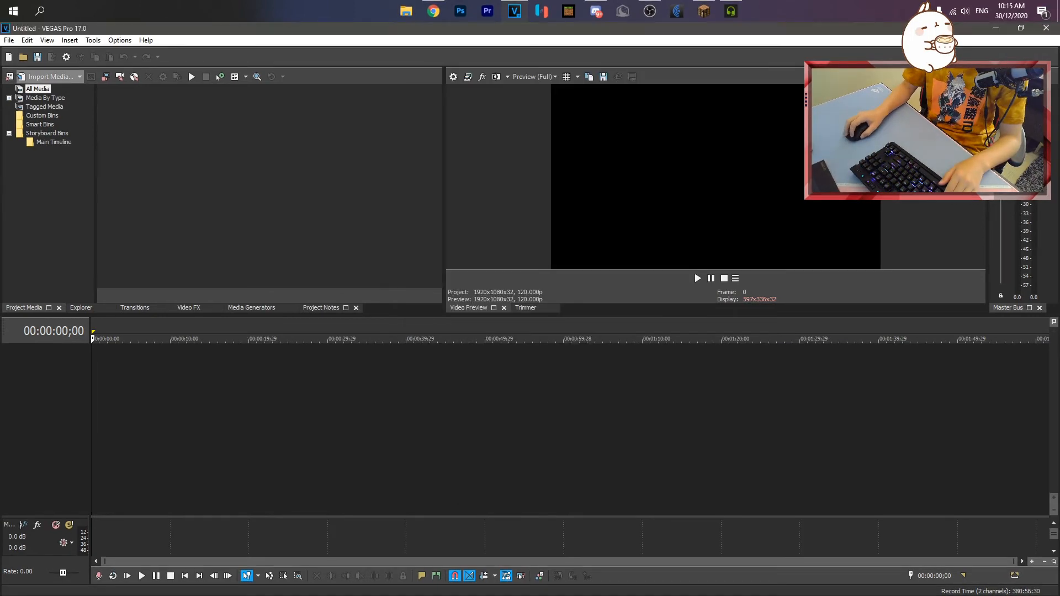
{"action": "left_click", "coordinate": [49, 76]}
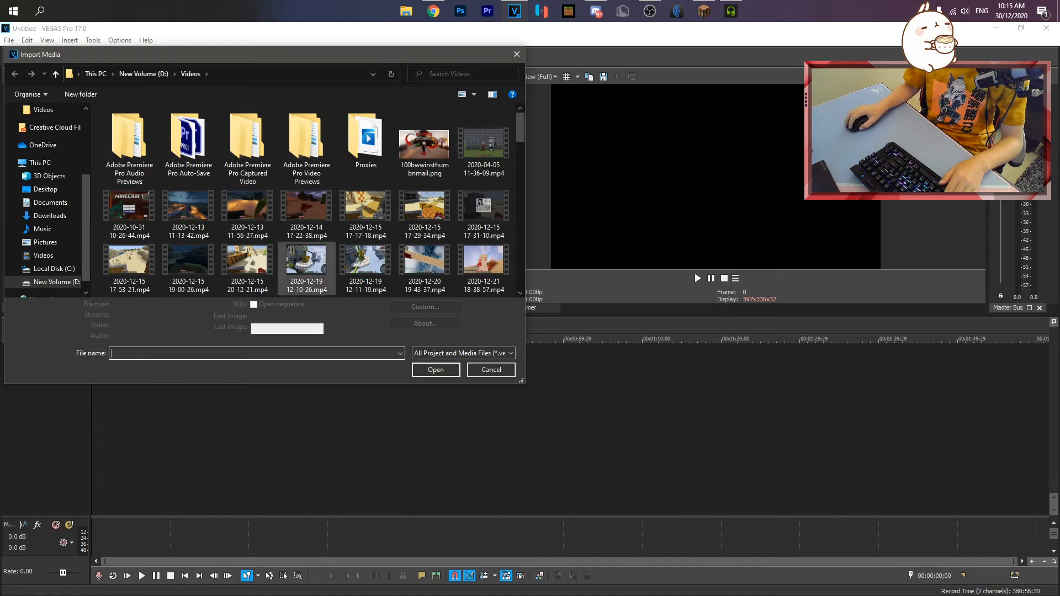
{"action": "scroll", "coordinate": [306, 251], "scroll_direction": "down", "scroll_amount": 3}
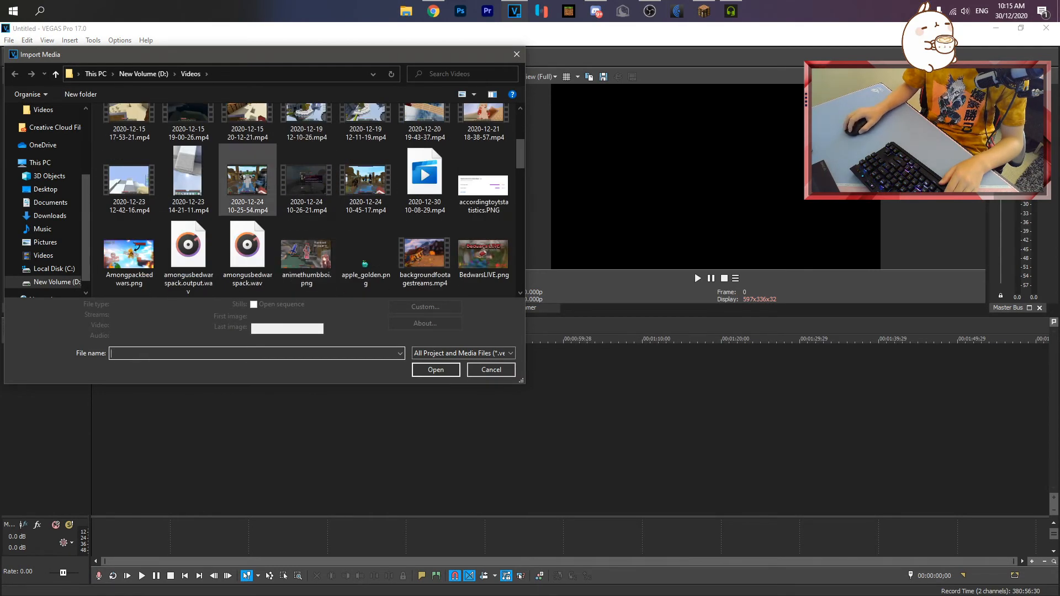
{"action": "left_click", "coordinate": [247, 182]}
{"action": "left_click", "coordinate": [436, 375]}
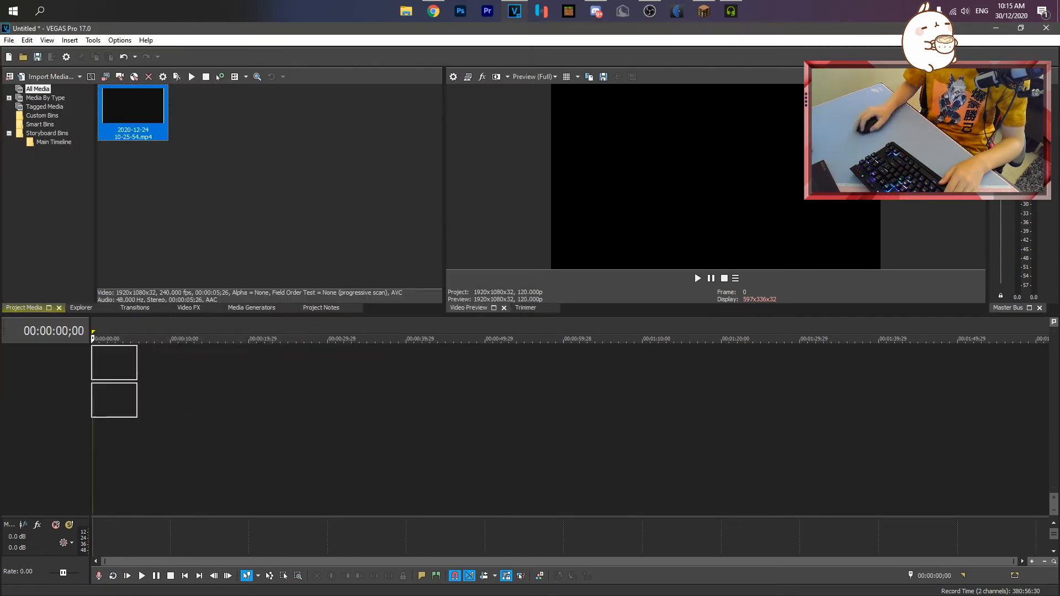
{"action": "left_click_drag", "start_coordinate": [133, 110], "coordinate": [95, 363]}
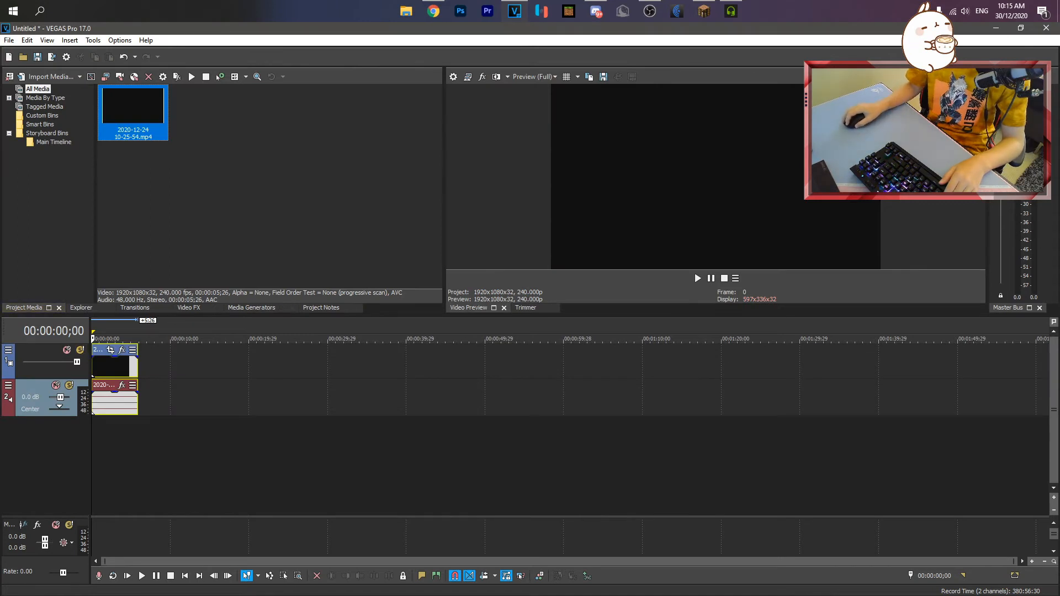
Play the clip to preview it and return the playhead to the start of the timeline.
{"action": "key", "text": "space"}
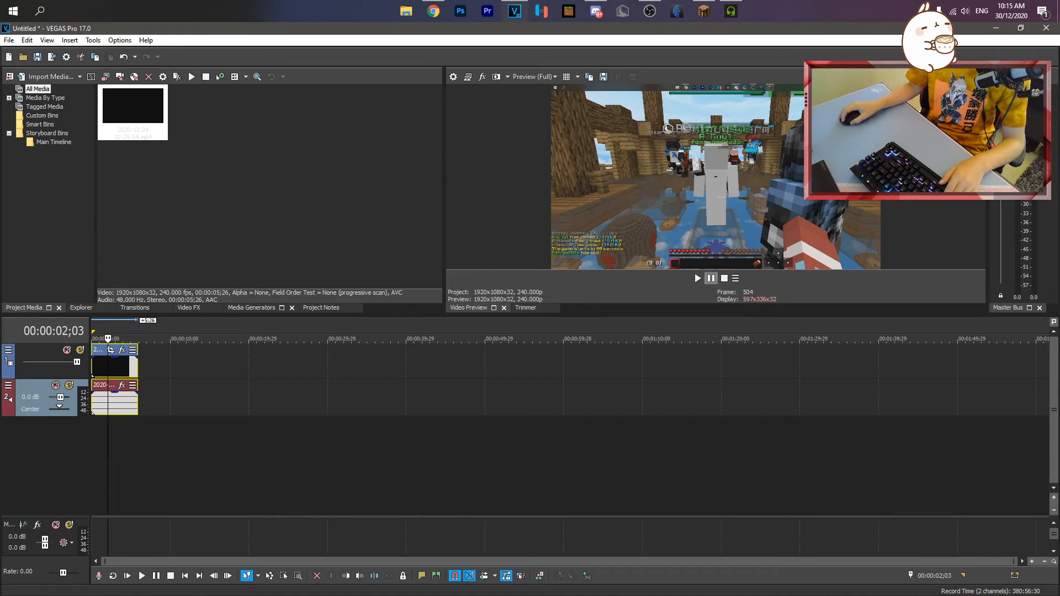
{"action": "key", "text": "space"}
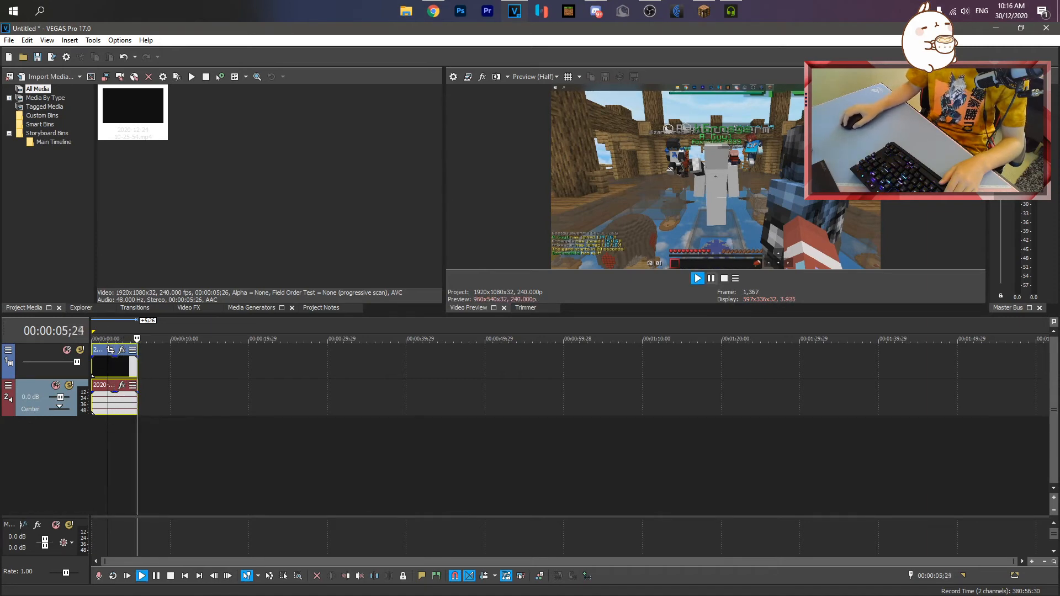
{"action": "key", "text": "space"}
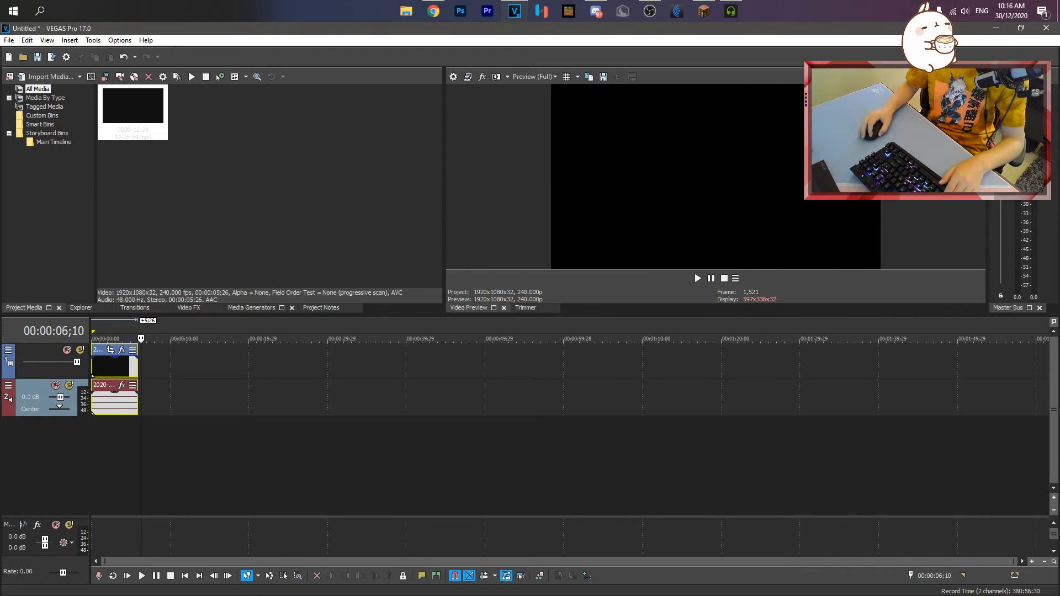
{"action": "left_click", "coordinate": [93, 339]}
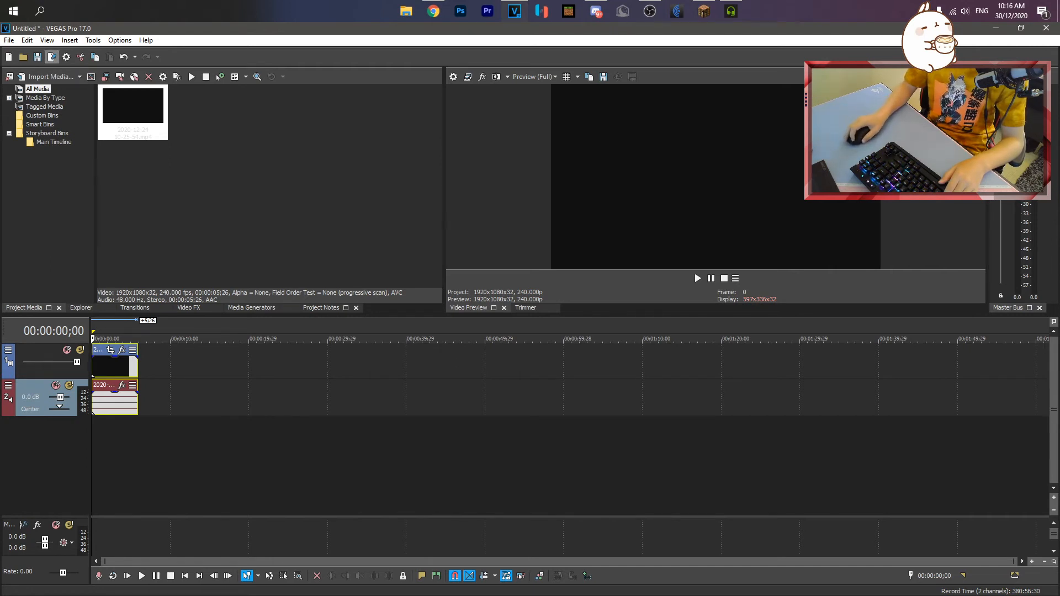
Start a render with the MAGIX AVC/AAC MP4 format and the YT template, and open that template's custom settings.
{"action": "left_click", "coordinate": [51, 56]}
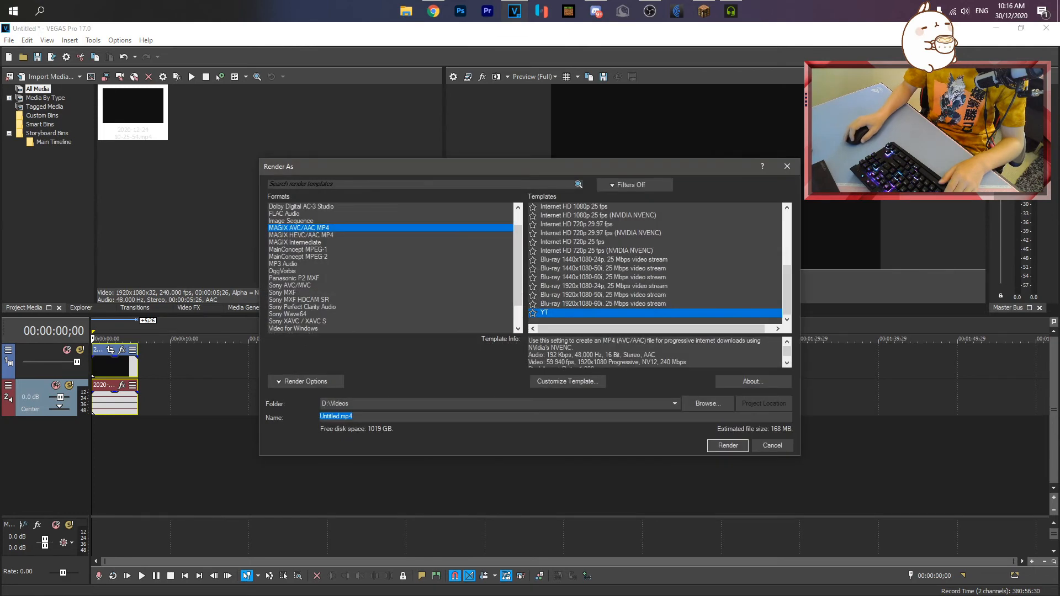
{"action": "left_click_drag", "start_coordinate": [486, 170], "coordinate": [404, 124]}
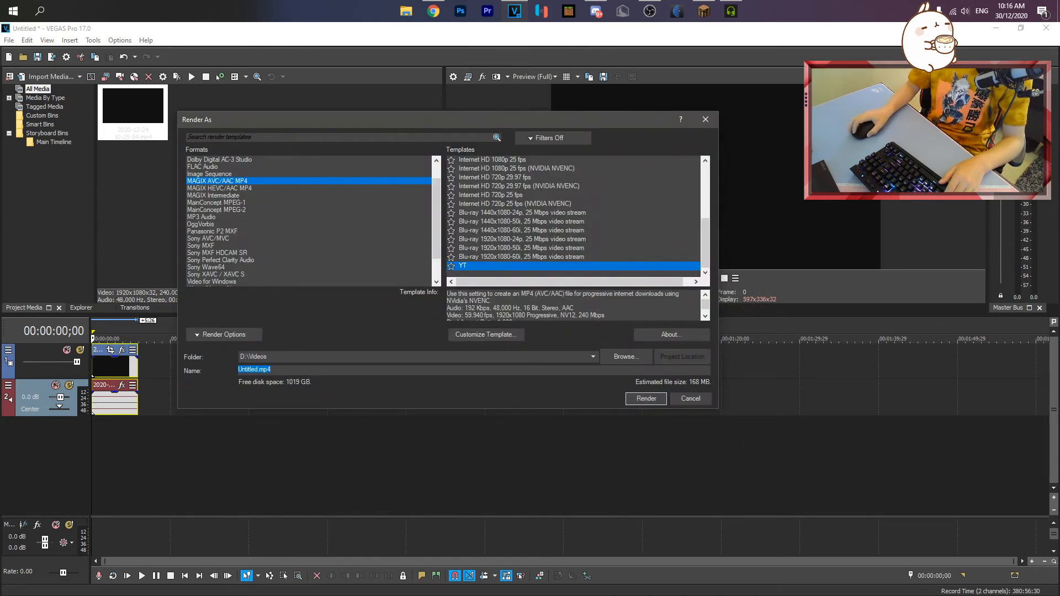
{"action": "scroll", "coordinate": [309, 221], "scroll_direction": "up", "scroll_amount": 1}
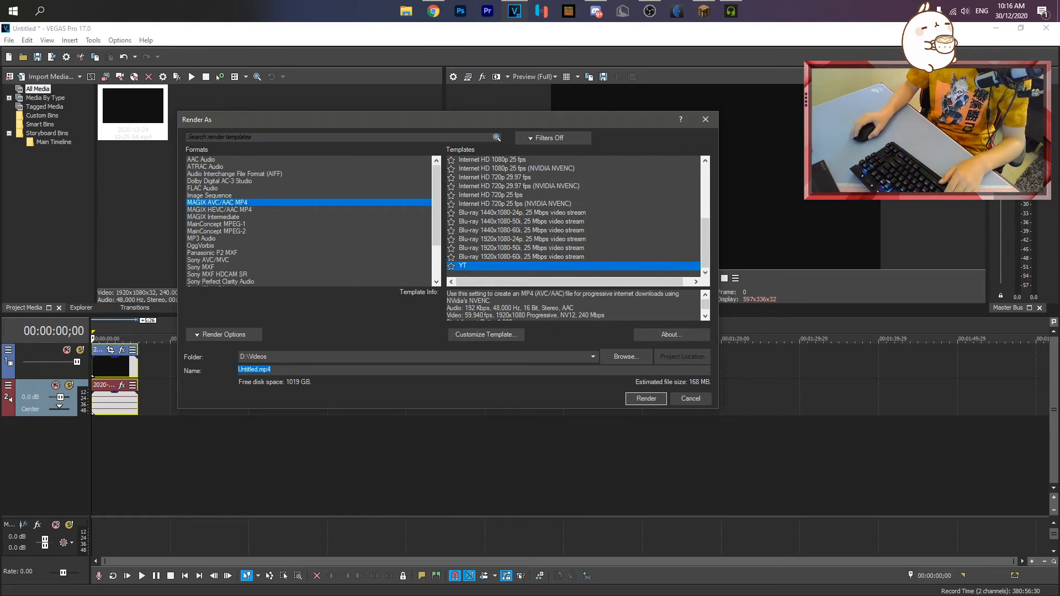
{"action": "left_click", "coordinate": [217, 203]}
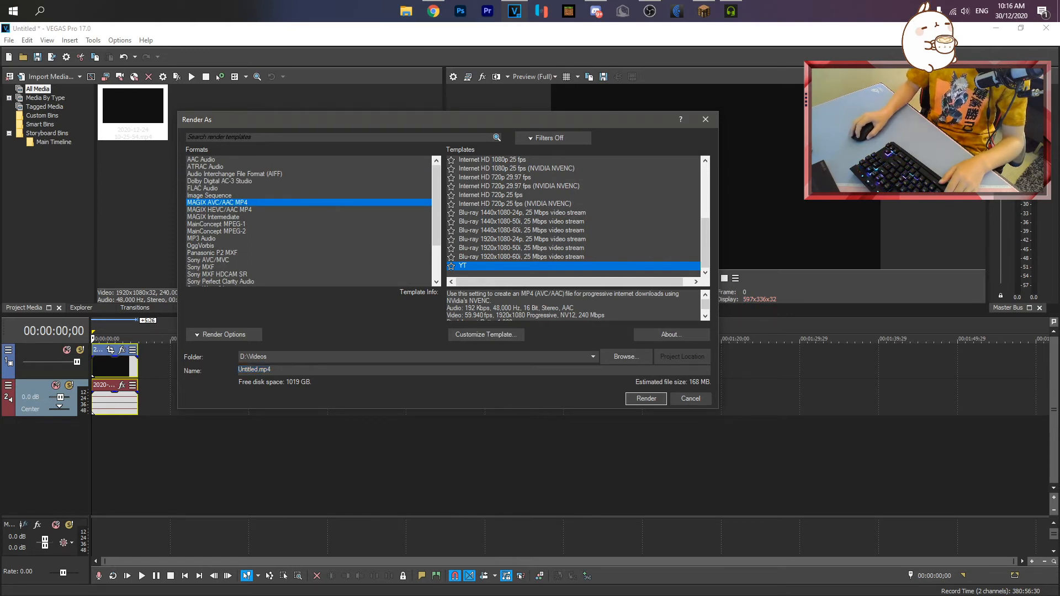
{"action": "scroll", "coordinate": [574, 217], "scroll_direction": "down", "scroll_amount": 5}
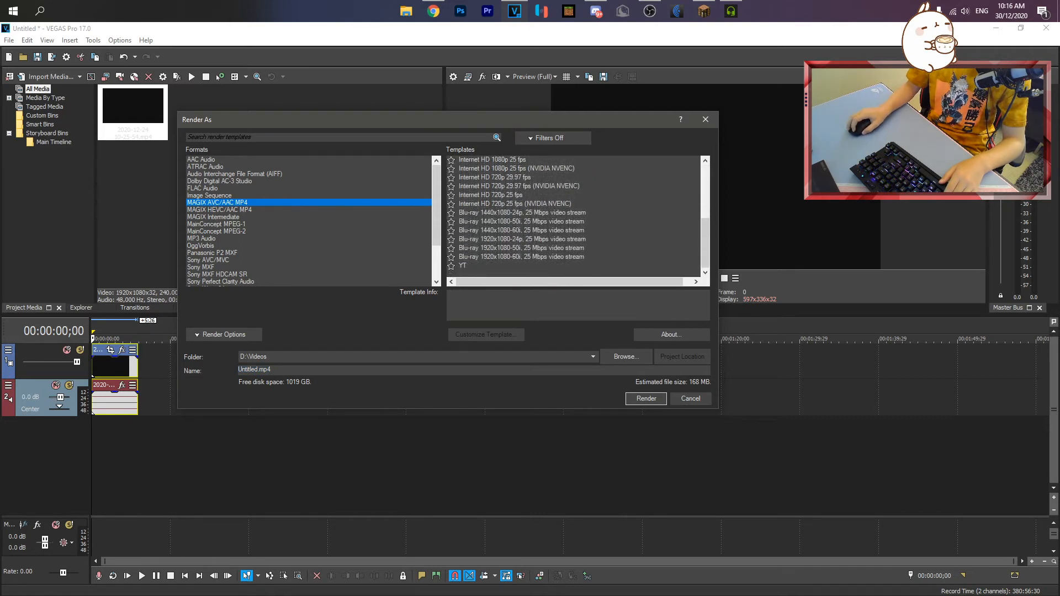
{"action": "left_click", "coordinate": [463, 267]}
{"action": "left_click", "coordinate": [486, 335]}
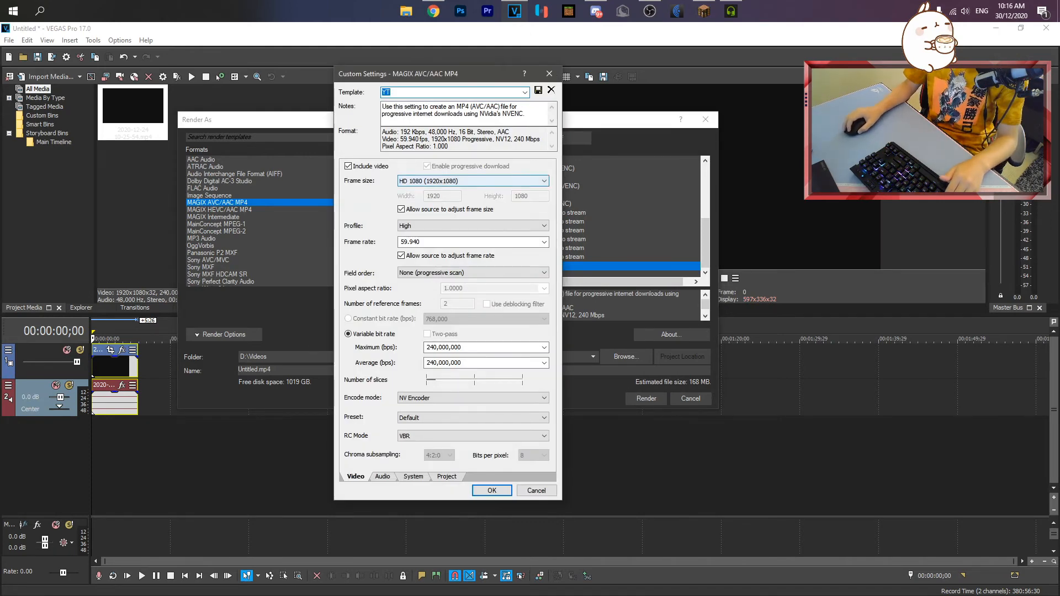
Check the frame size and profile options in the template's video settings, choosing HD 1080 (1920x1080) and High.
{"action": "left_click", "coordinate": [474, 181]}
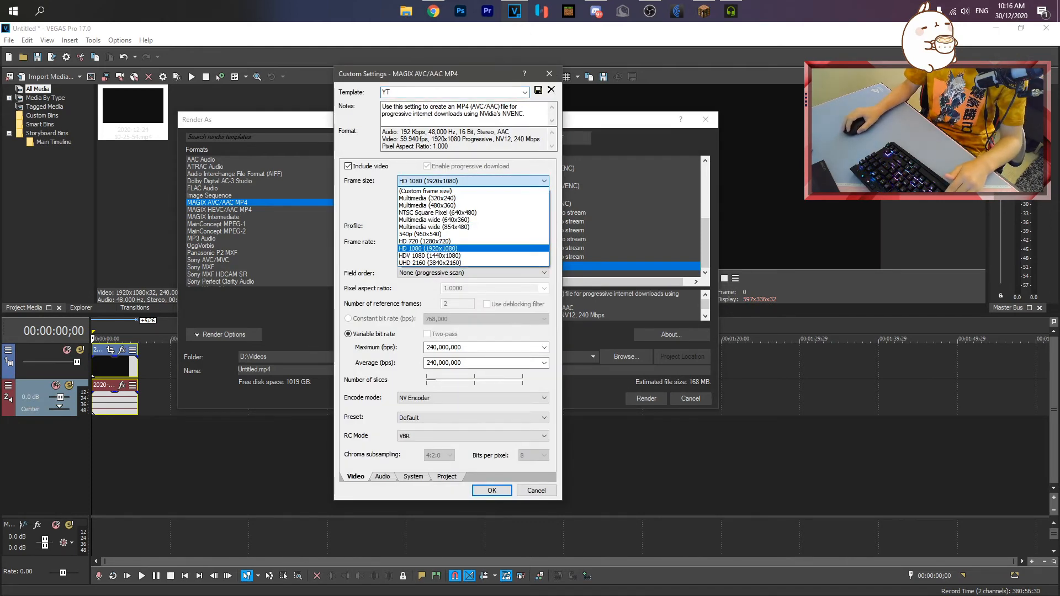
{"action": "left_click", "coordinate": [453, 249]}
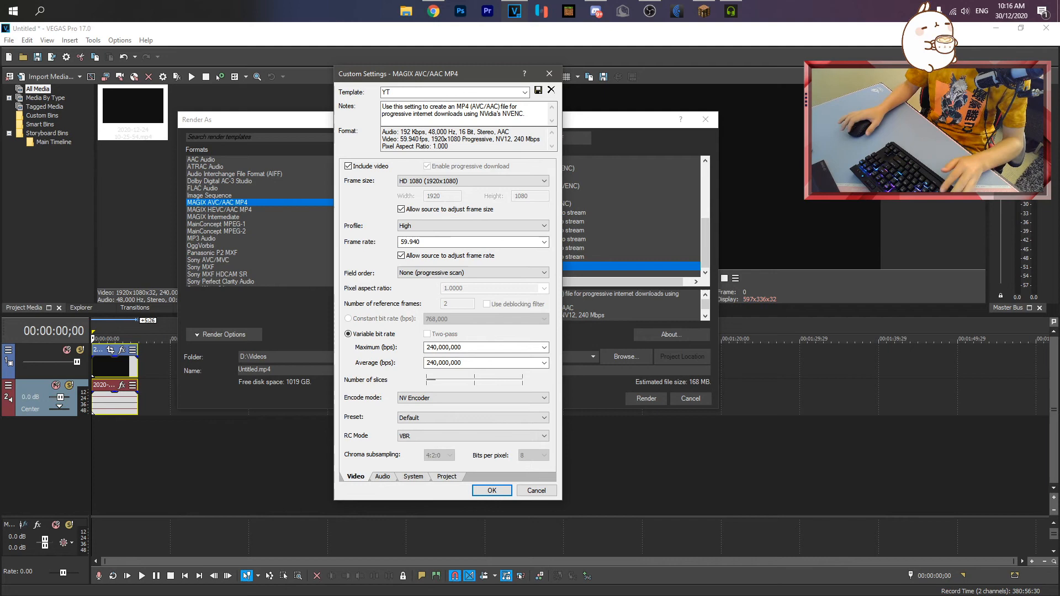
{"action": "left_click", "coordinate": [826, 213]}
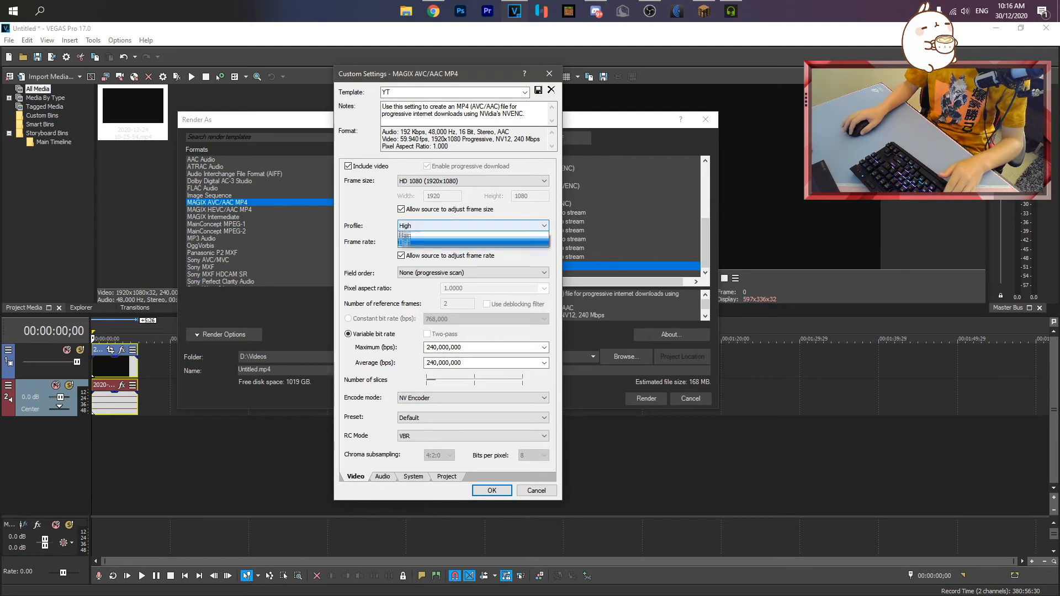
{"action": "left_click", "coordinate": [473, 225]}
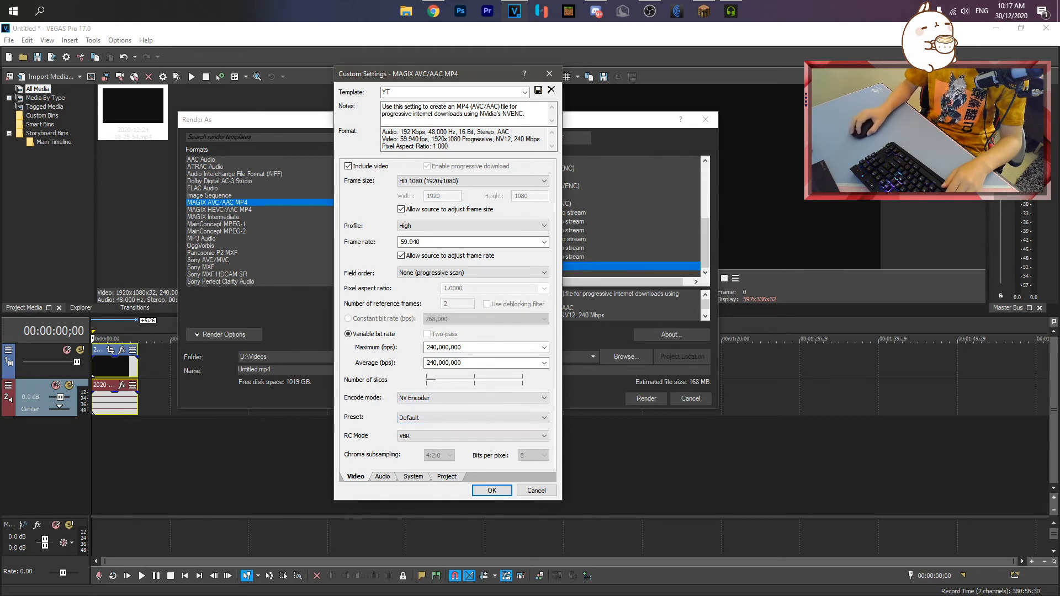
Review the template's audio, system and project settings and accept them.
{"action": "left_click", "coordinate": [383, 477]}
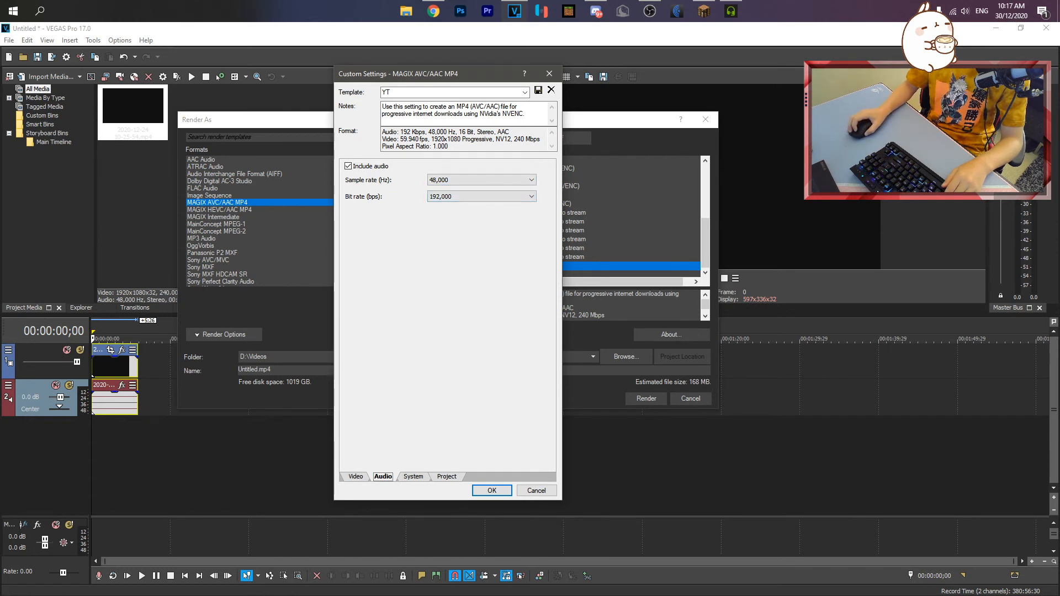
{"action": "left_click", "coordinate": [413, 477]}
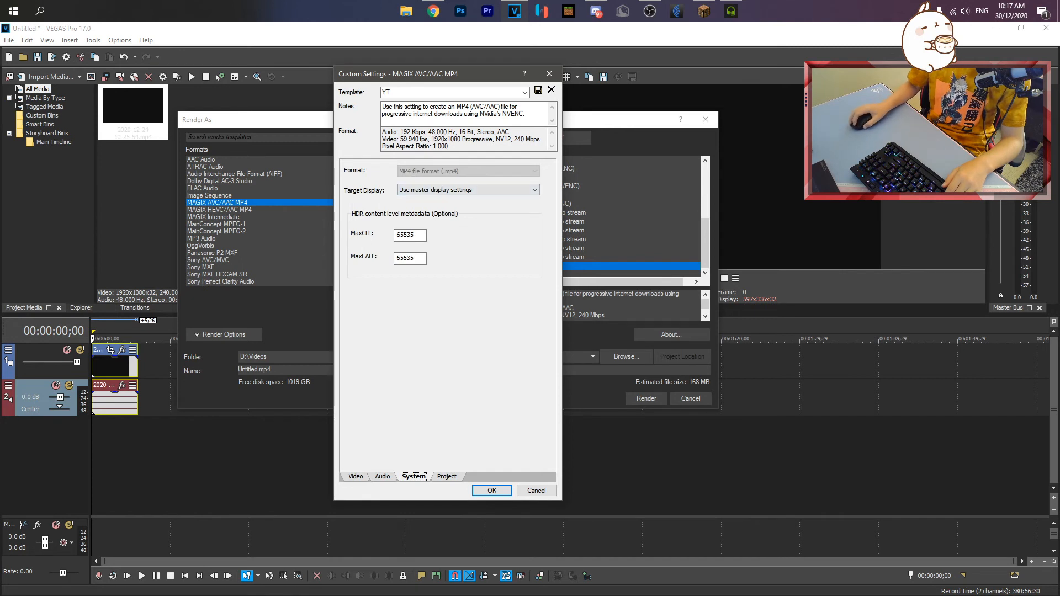
{"action": "left_click", "coordinate": [446, 477]}
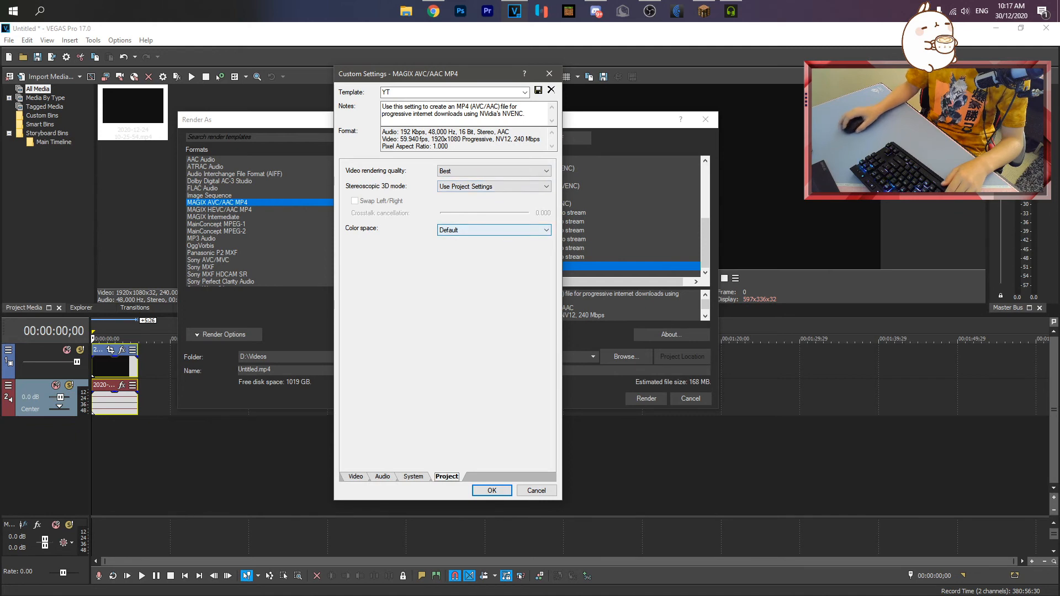
{"action": "left_click", "coordinate": [491, 490]}
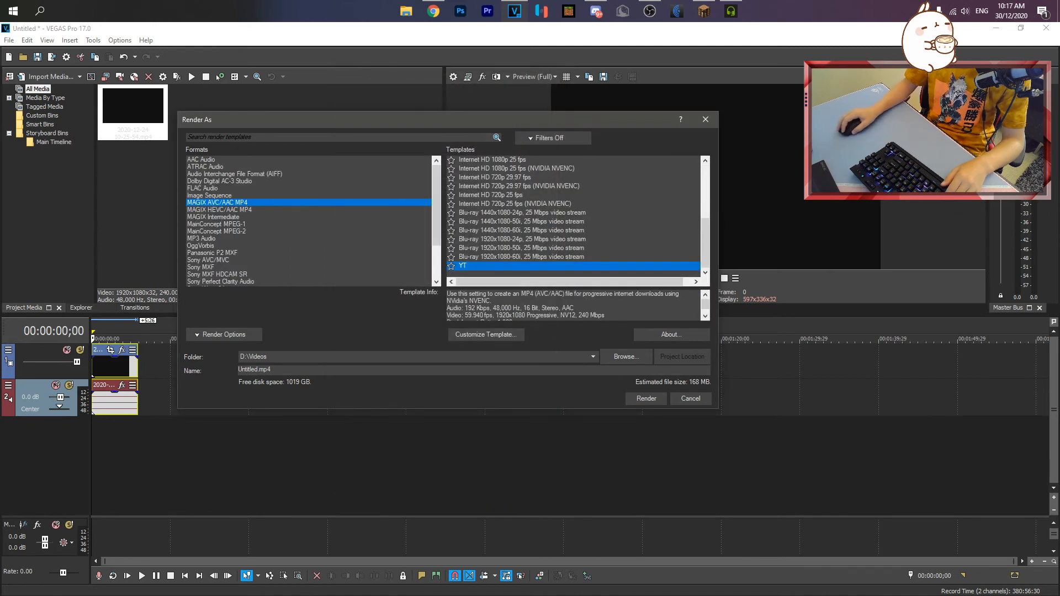
Recheck the YT template's video settings, close them without changes and cancel the render.
{"action": "left_click", "coordinate": [486, 334]}
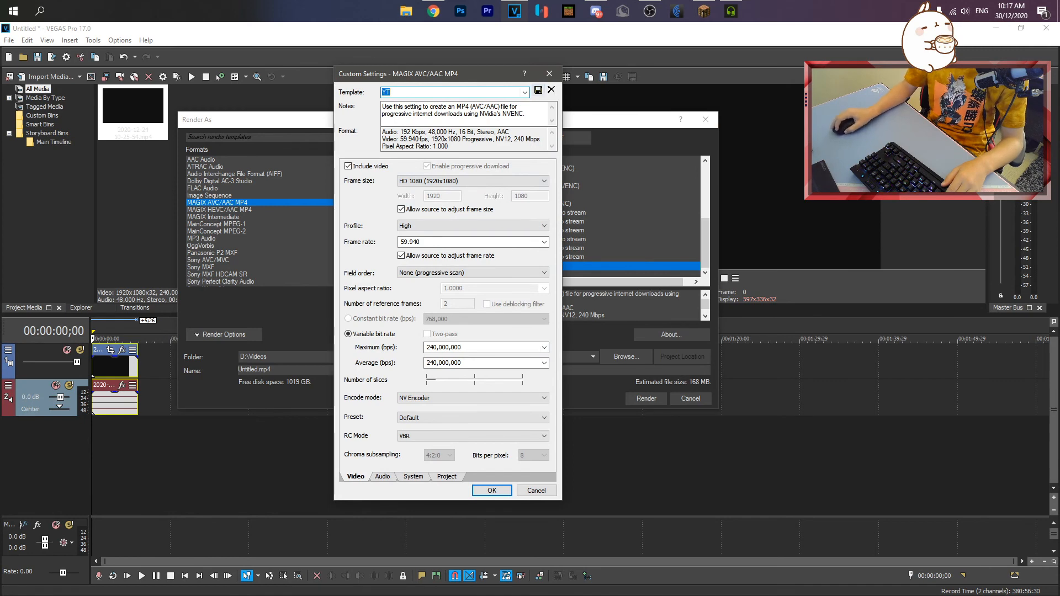
{"action": "left_click", "coordinate": [549, 73]}
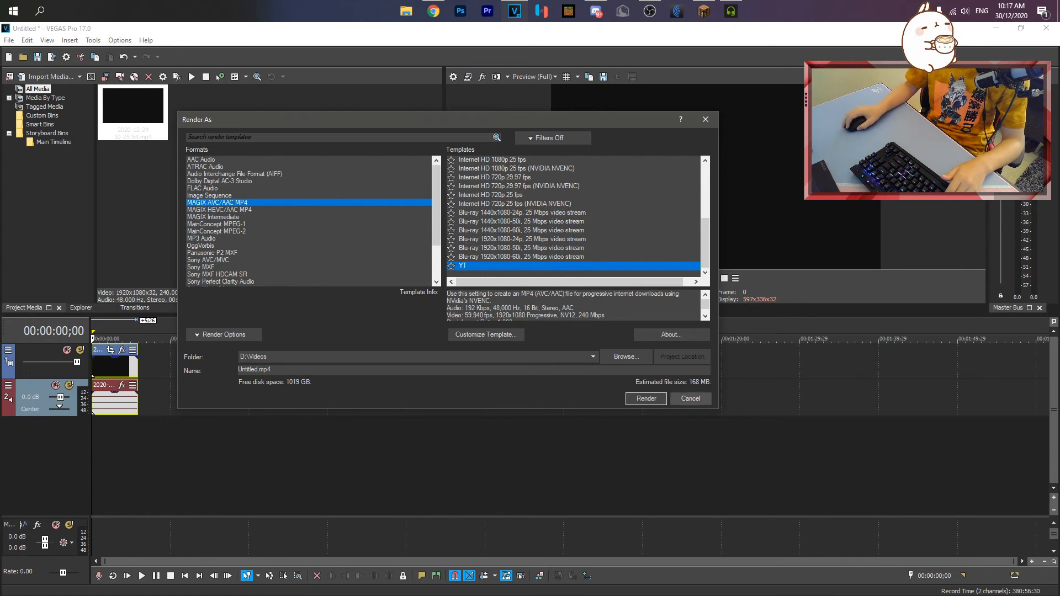
{"action": "left_click", "coordinate": [690, 398]}
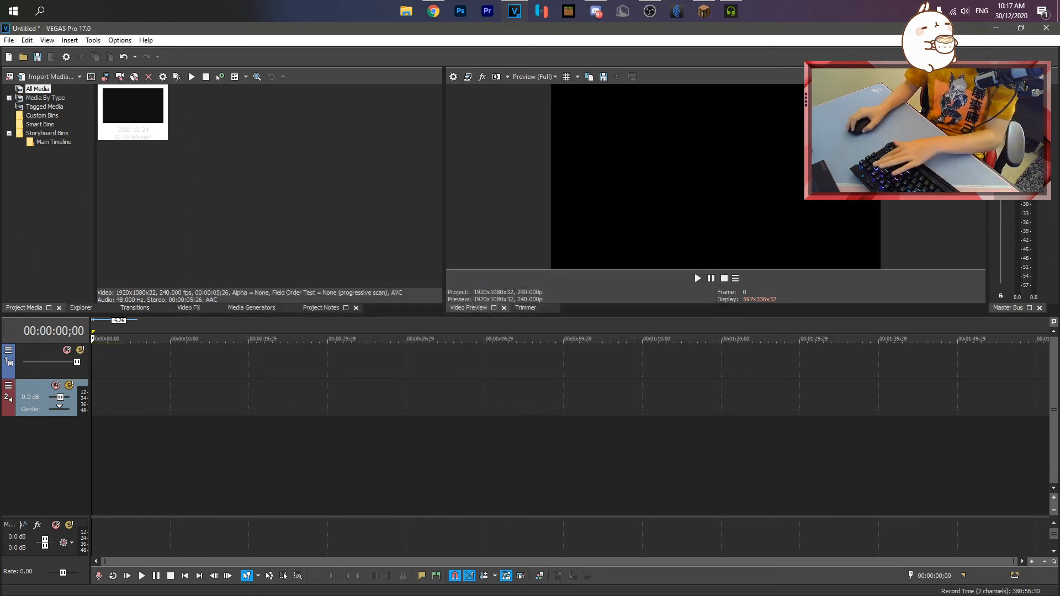
Import the video cursedwood.mp4 and place it at the start of the emptied timeline, matching the project frame rate to the clip.
{"action": "left_click", "coordinate": [50, 76]}
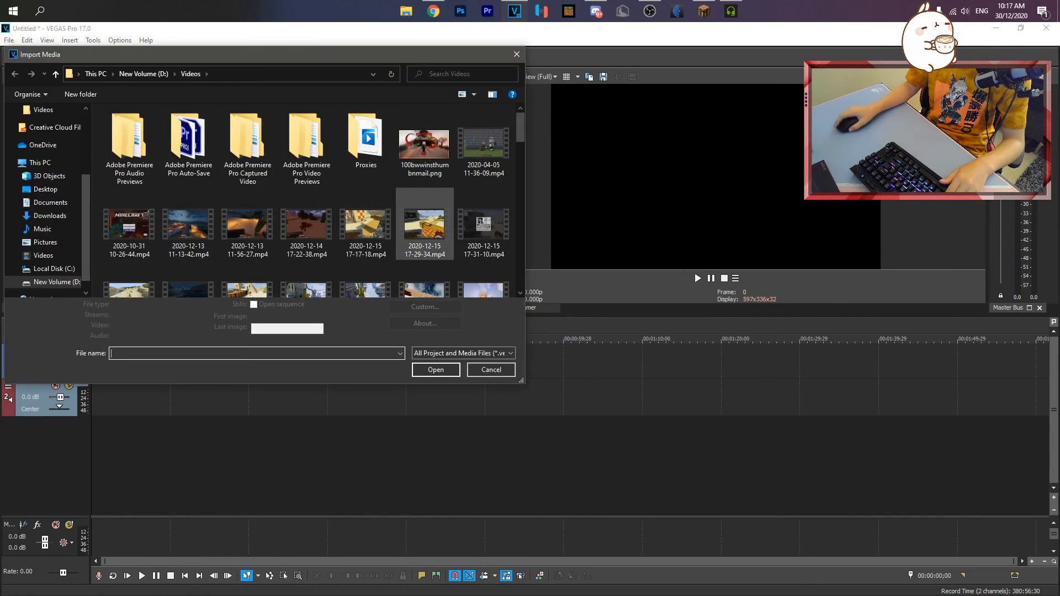
{"action": "scroll", "coordinate": [392, 254], "scroll_direction": "up", "scroll_amount": 2}
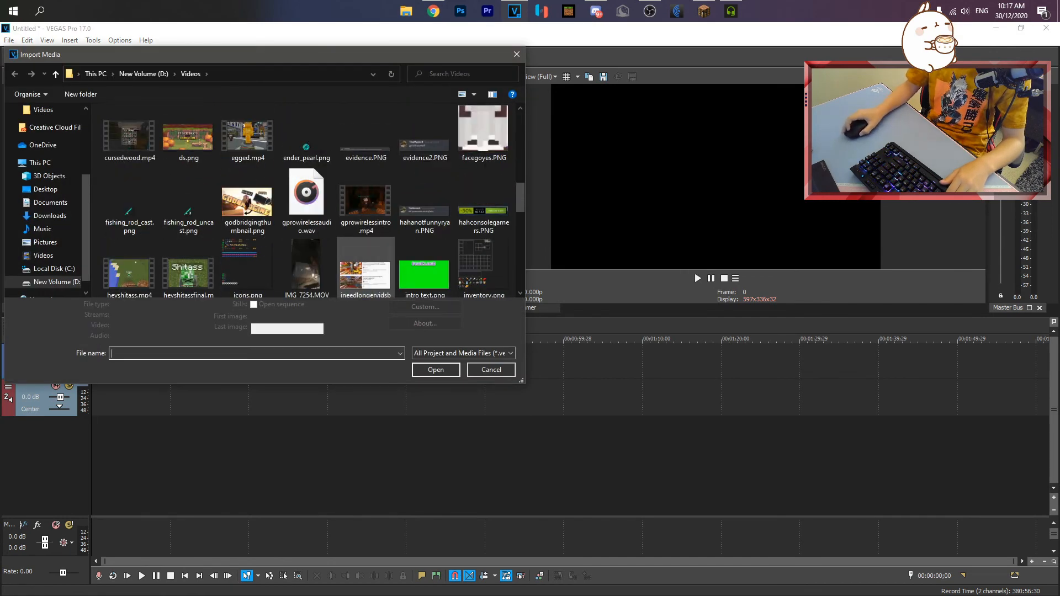
{"action": "scroll", "coordinate": [366, 260], "scroll_direction": "down", "scroll_amount": 5}
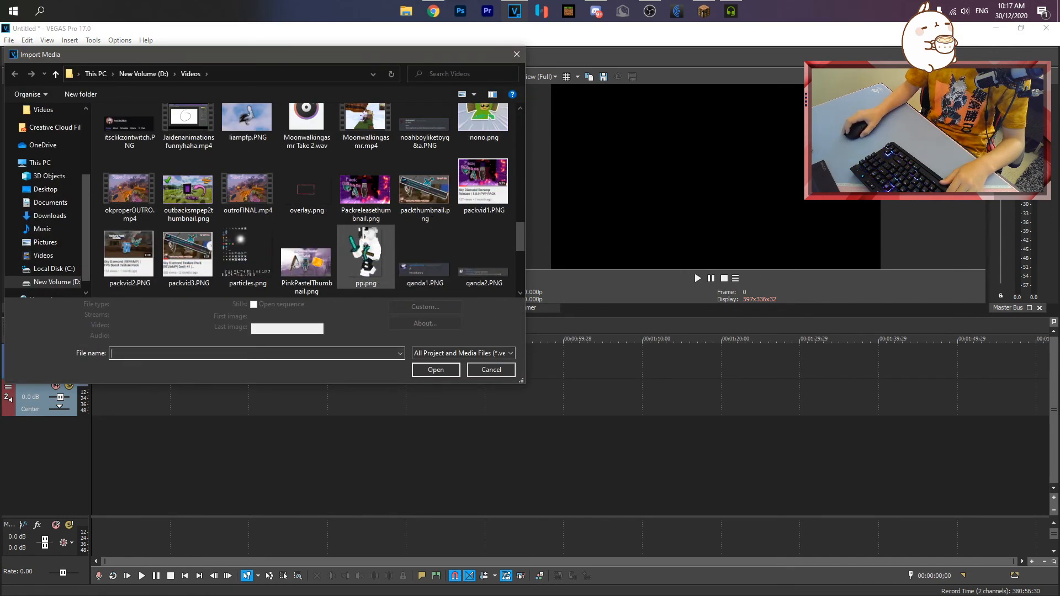
{"action": "scroll", "coordinate": [366, 254], "scroll_direction": "down", "scroll_amount": 2}
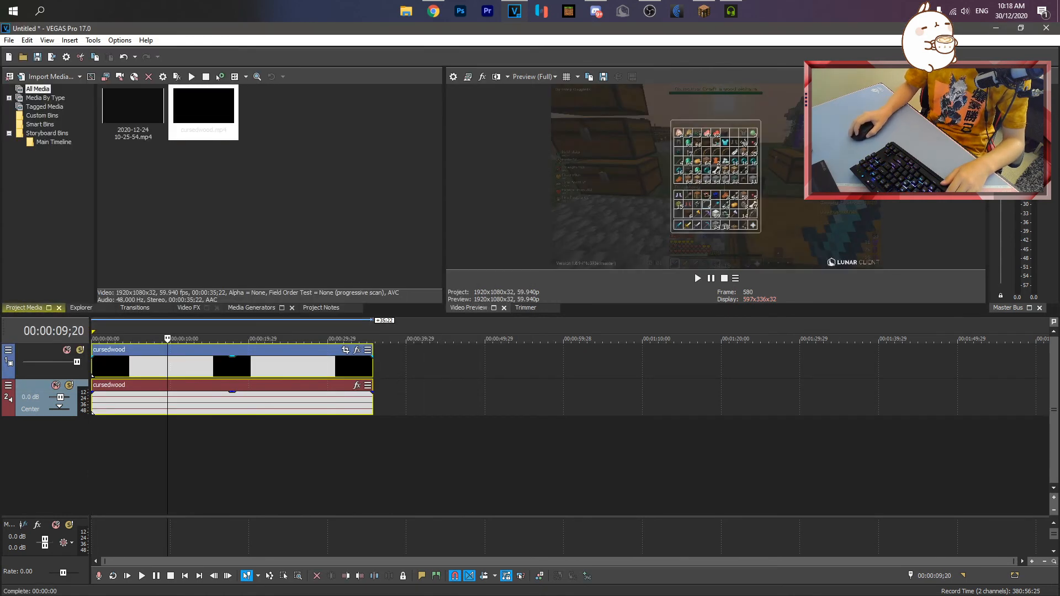
Jump to several points in the cursedwood clip, play a section to preview it and stop playback.
{"action": "left_click", "coordinate": [282, 400]}
{"action": "left_click", "coordinate": [263, 401]}
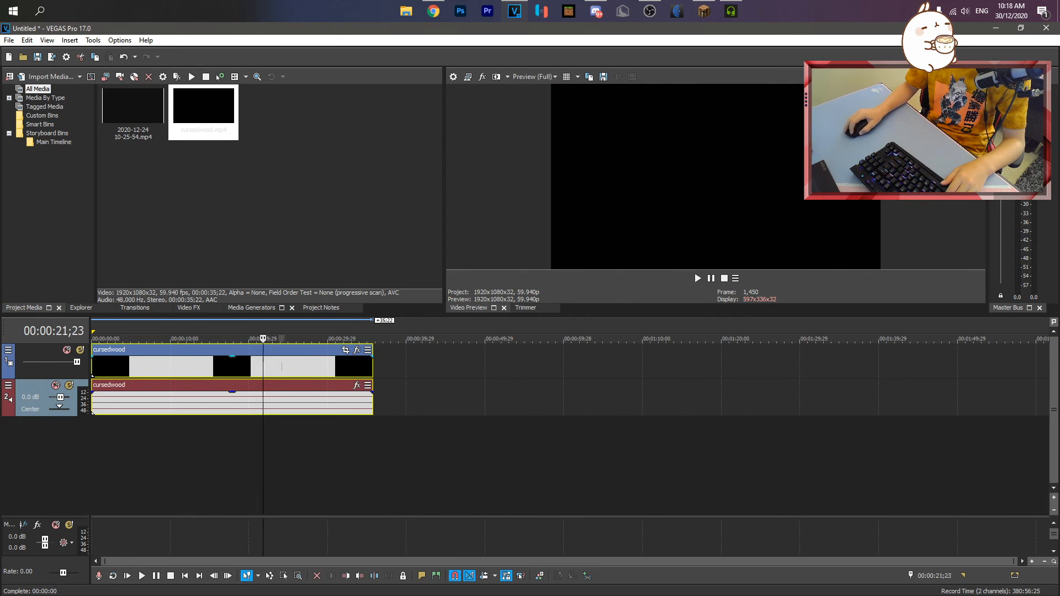
{"action": "left_click", "coordinate": [239, 400]}
{"action": "left_click", "coordinate": [225, 400]}
{"action": "key", "text": "space"}
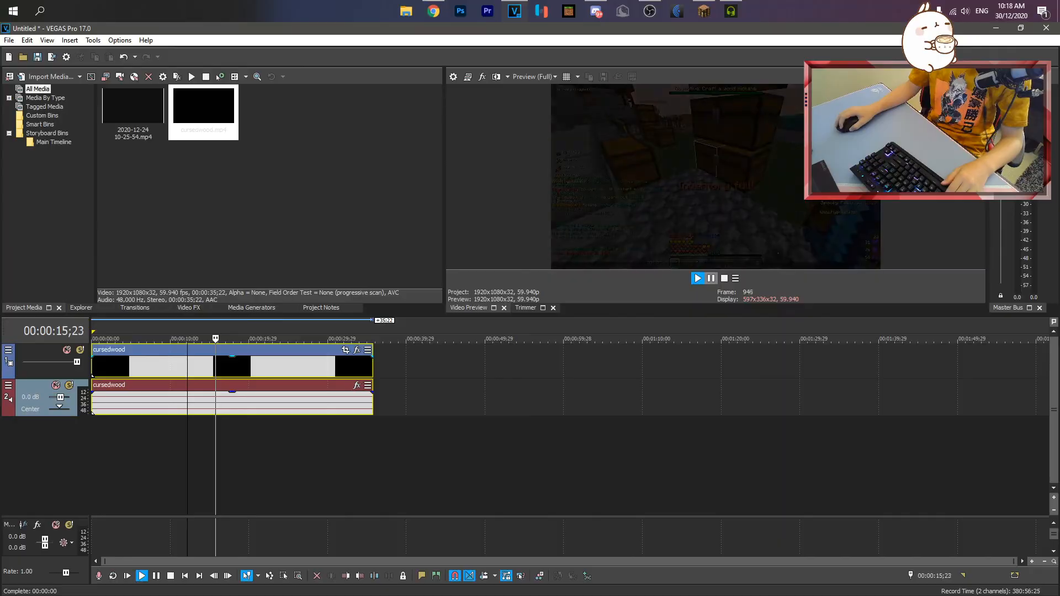
{"action": "left_click", "coordinate": [531, 591]}
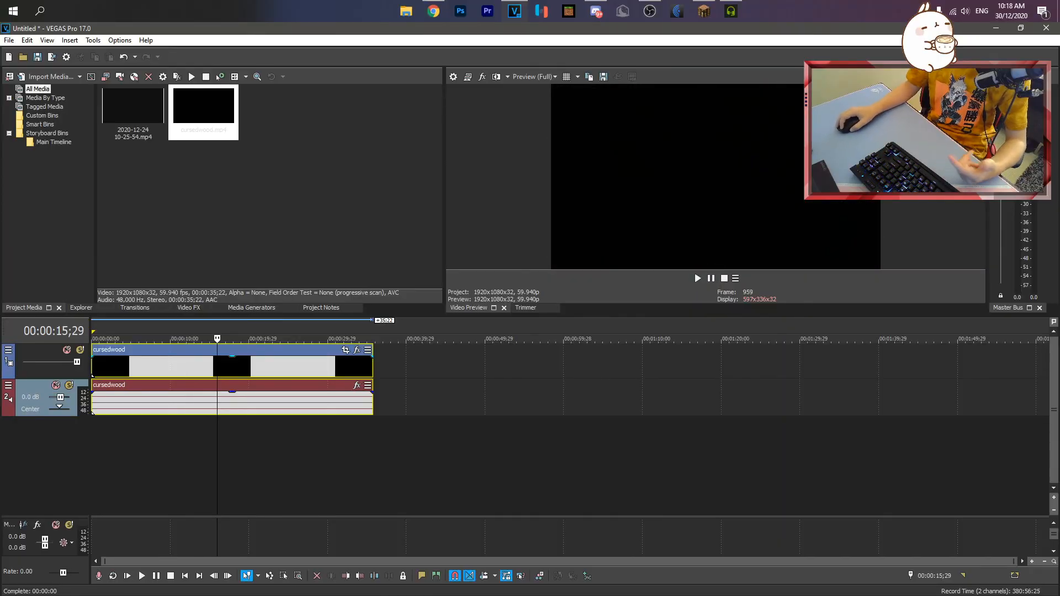
Play the cursedwood clip from 00:00:03;19 and pause it at 00:00:07;25.
{"action": "left_click", "coordinate": [120, 402]}
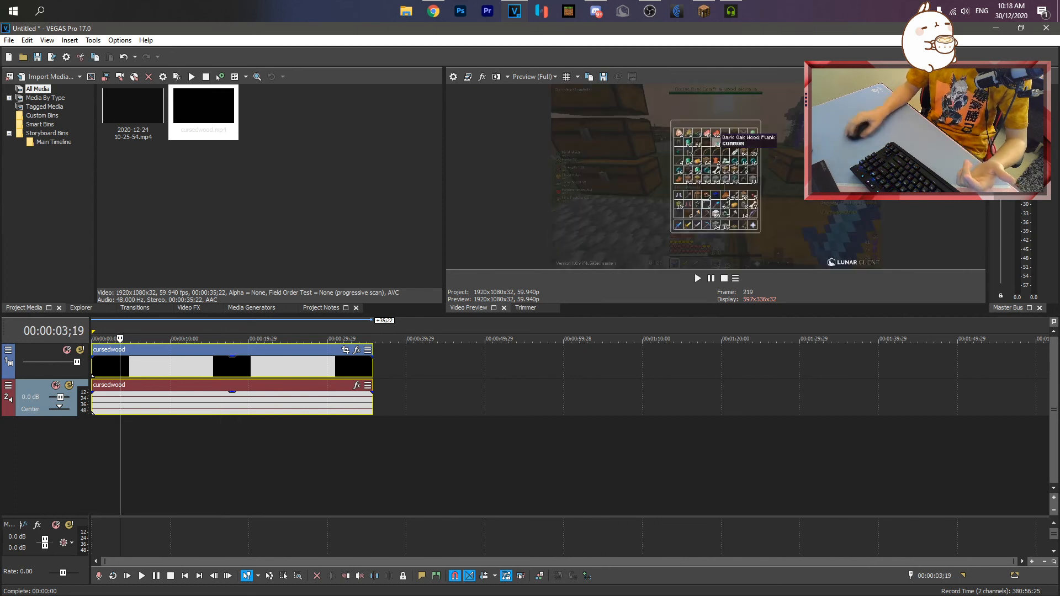
{"action": "left_click", "coordinate": [711, 278]}
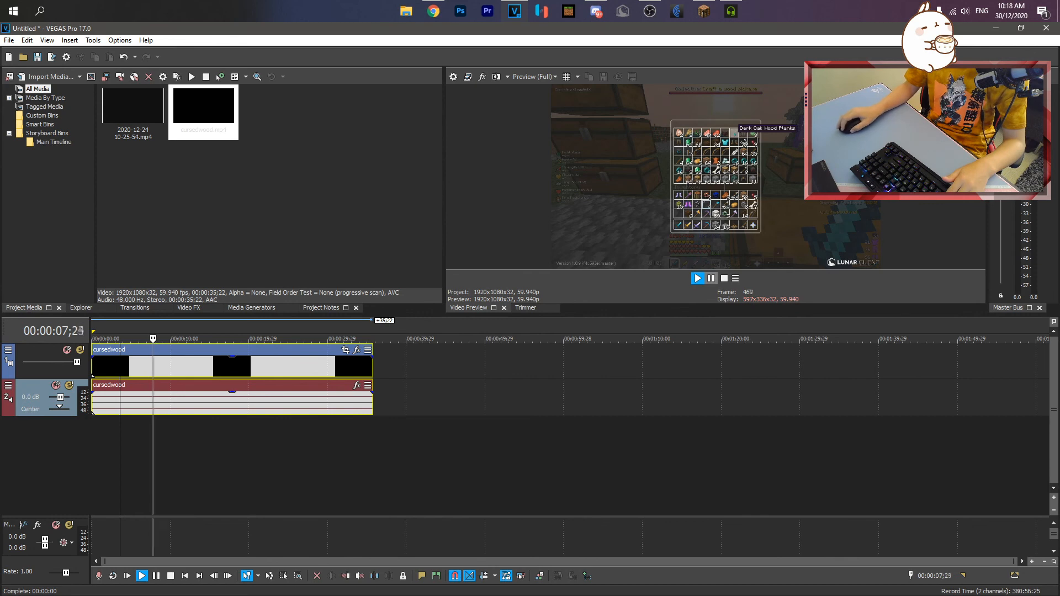
{"action": "key", "text": "Return"}
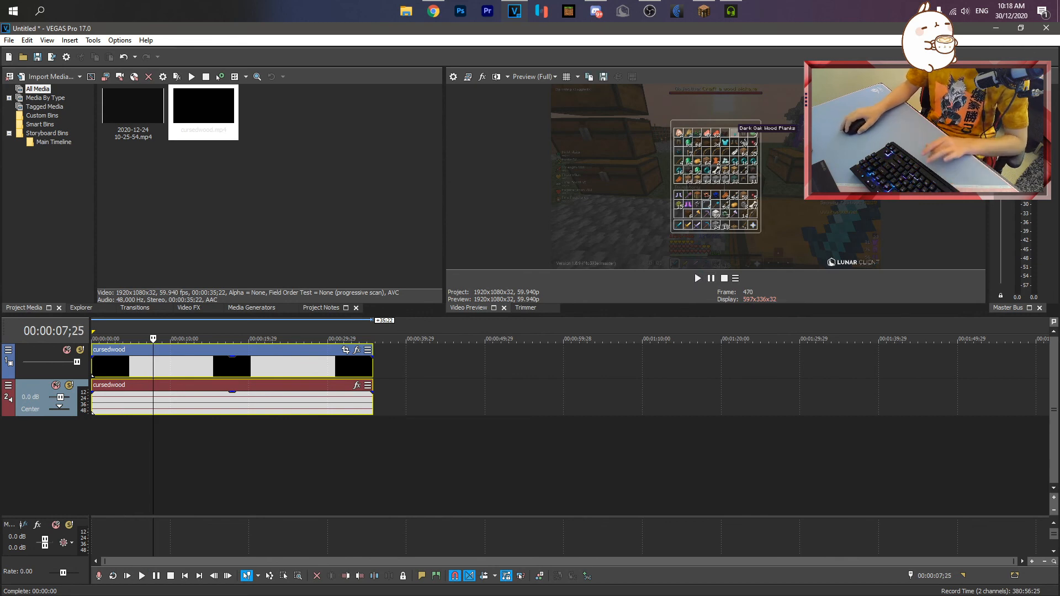